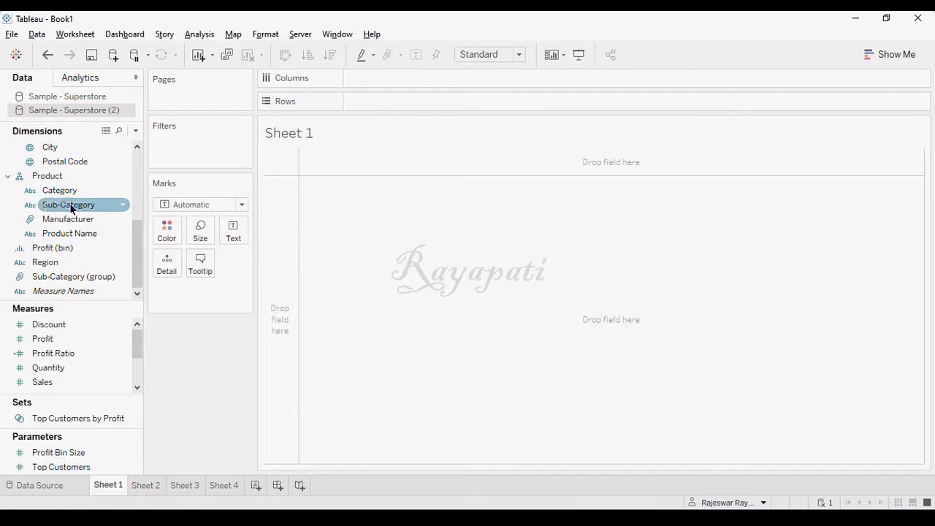
- List all 17 sub-categories in rows on Sheet 1 and delete the Sub-Category (group) field
{"action": "left_click_drag", "start_coordinate": [73, 207], "coordinate": [421, 102]}
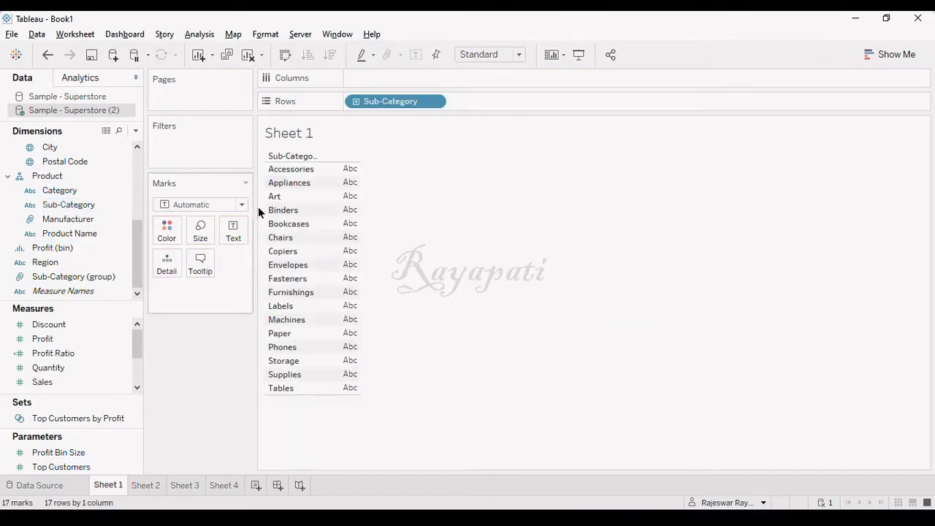
{"action": "left_click", "coordinate": [77, 281]}
{"action": "right_click", "coordinate": [76, 281]}
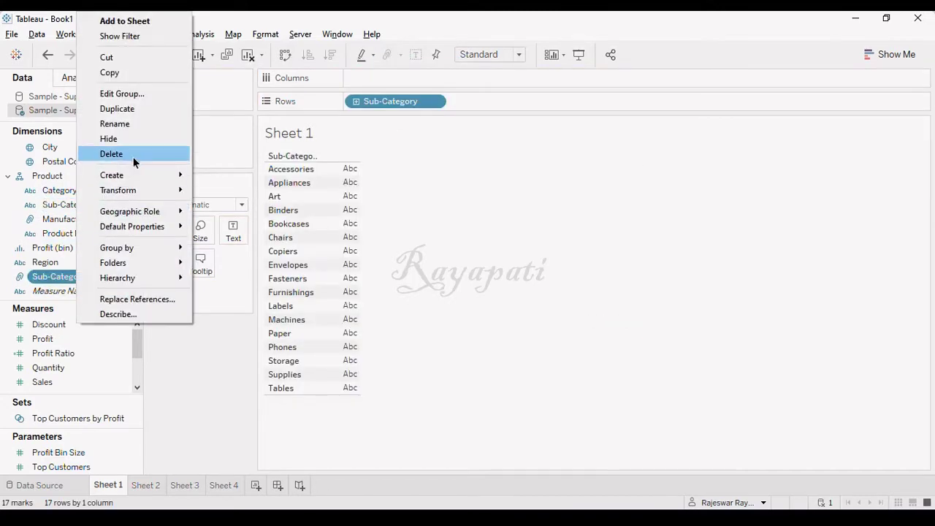
{"action": "left_click", "coordinate": [132, 156]}
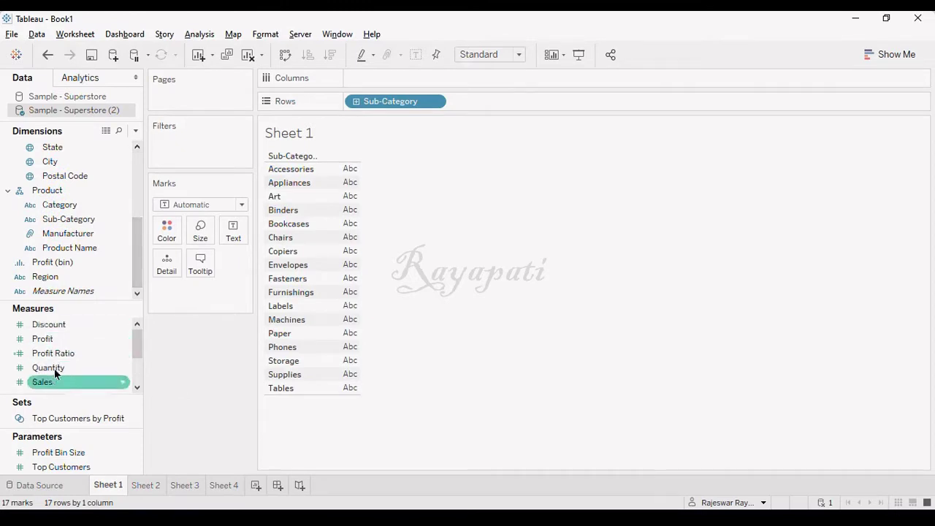
- Turn Sales into a Rank table calculation and sort rows from Phones (1) to Fasteners (17)
{"action": "left_click_drag", "start_coordinate": [46, 384], "coordinate": [226, 238]}
{"action": "left_click", "coordinate": [235, 289]}
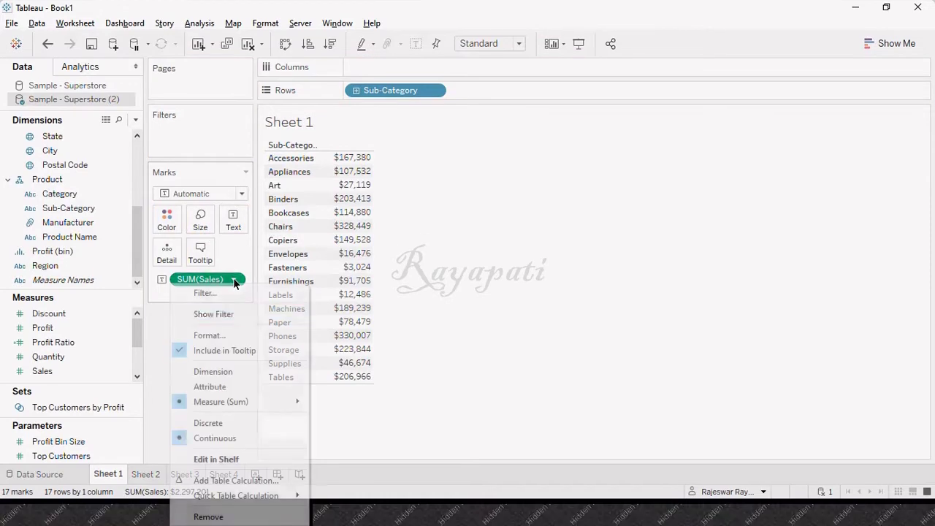
{"action": "left_click", "coordinate": [280, 480]}
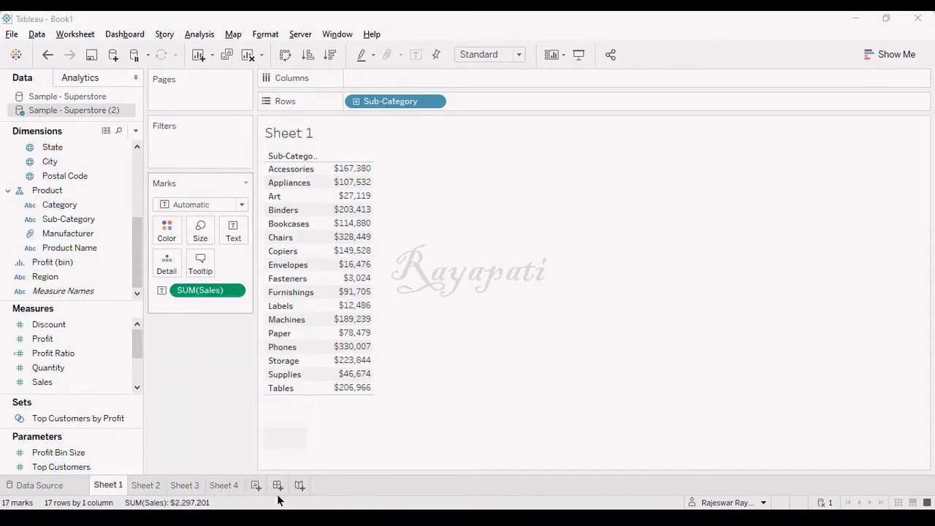
{"action": "left_click", "coordinate": [669, 130]}
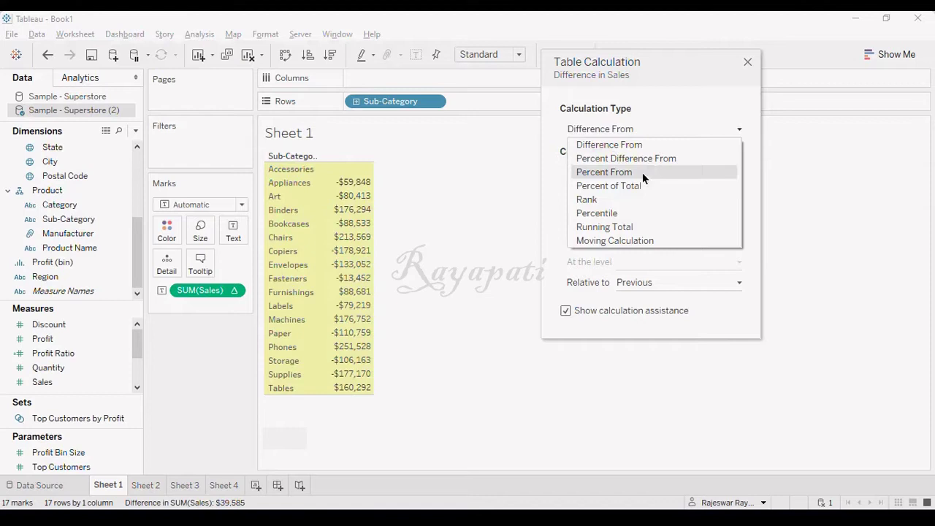
{"action": "left_click", "coordinate": [632, 199]}
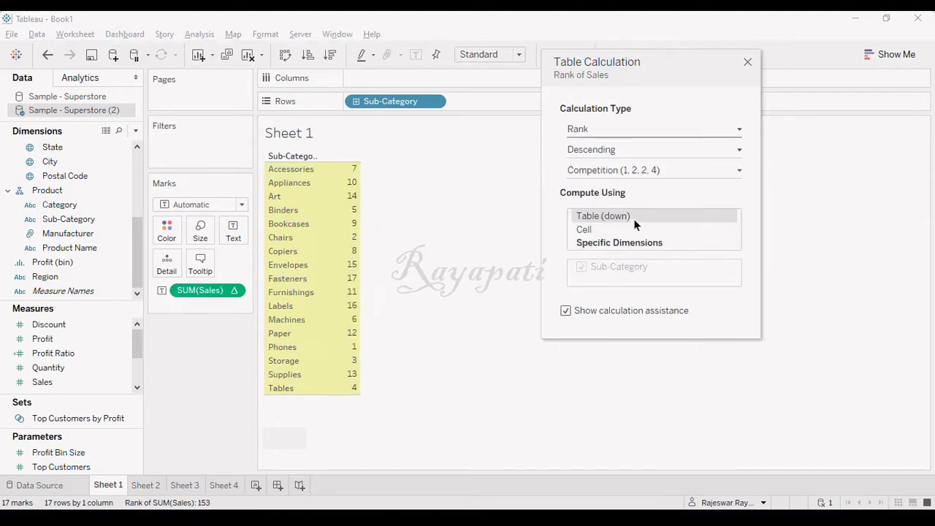
{"action": "left_click", "coordinate": [748, 62]}
{"action": "left_click", "coordinate": [330, 55]}
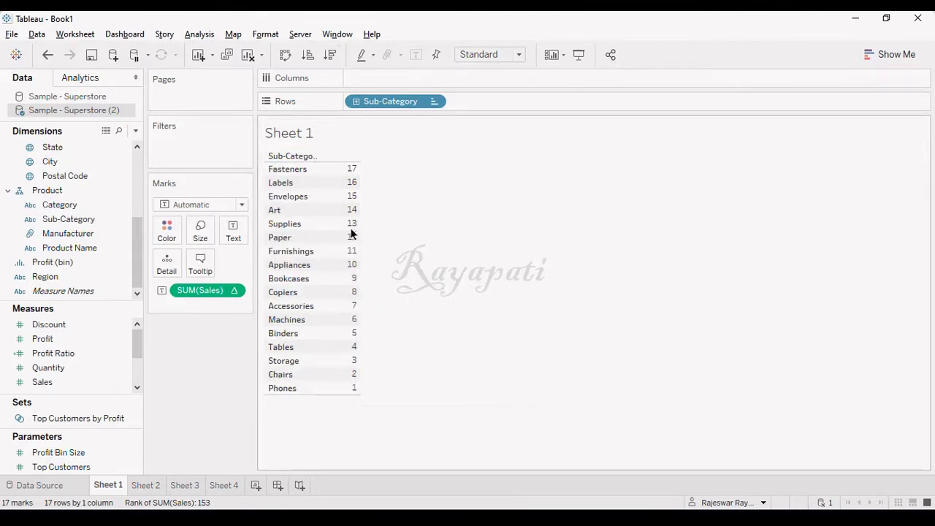
{"action": "left_click", "coordinate": [308, 55]}
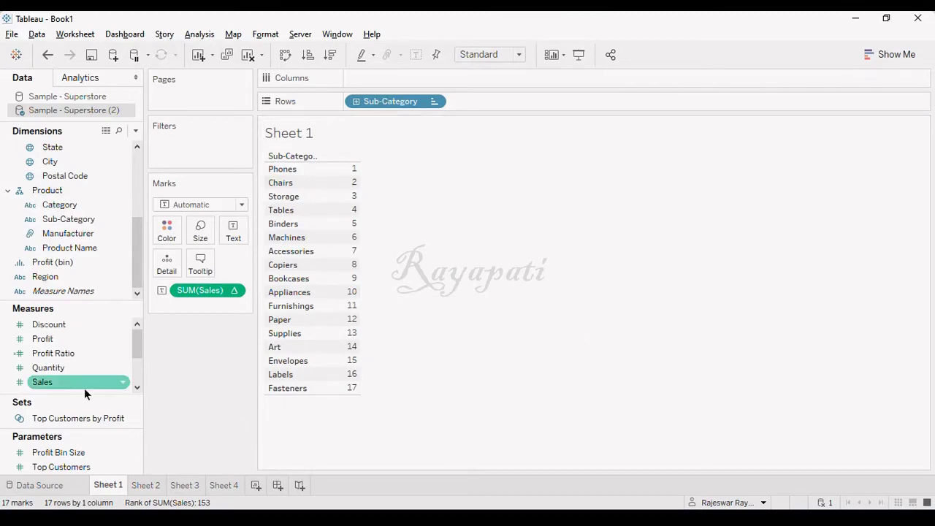
- Add a Sales totals column beside the rank and place Sub-Category on the Filters shelf
{"action": "left_click_drag", "start_coordinate": [84, 387], "coordinate": [338, 238]}
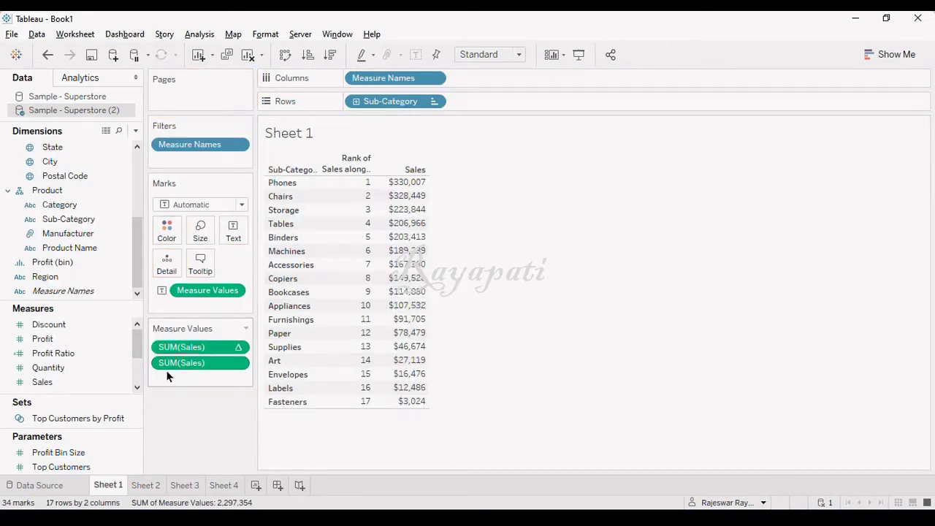
{"action": "left_click", "coordinate": [229, 344]}
{"action": "left_click", "coordinate": [229, 424]}
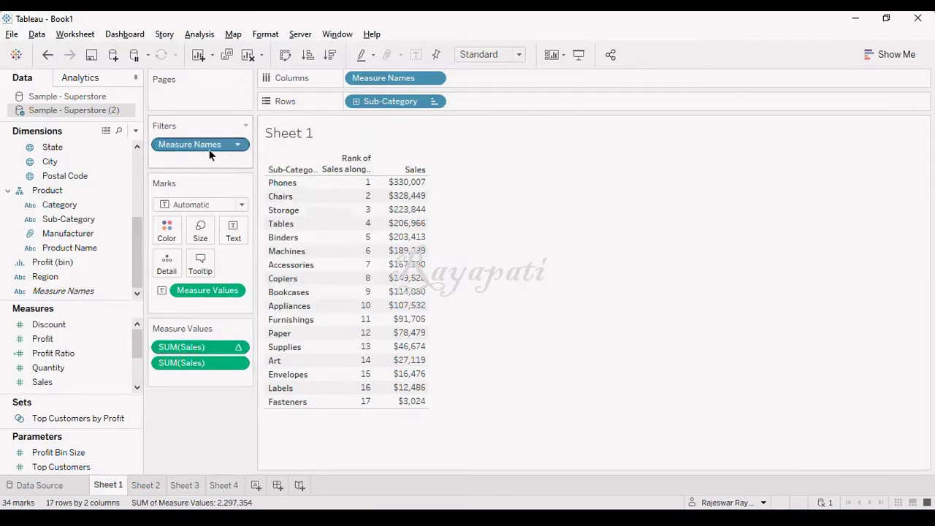
{"action": "left_click_drag", "start_coordinate": [71, 217], "coordinate": [186, 154]}
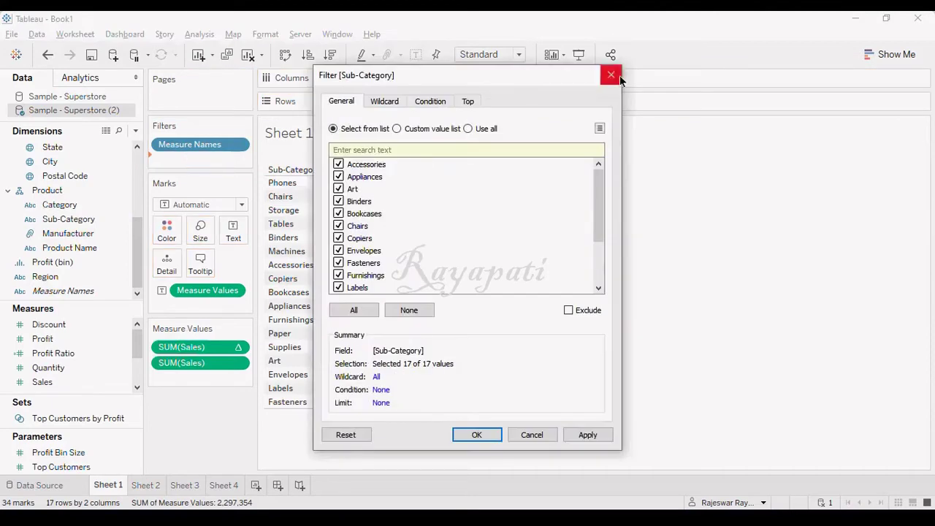
{"action": "left_click", "coordinate": [608, 77]}
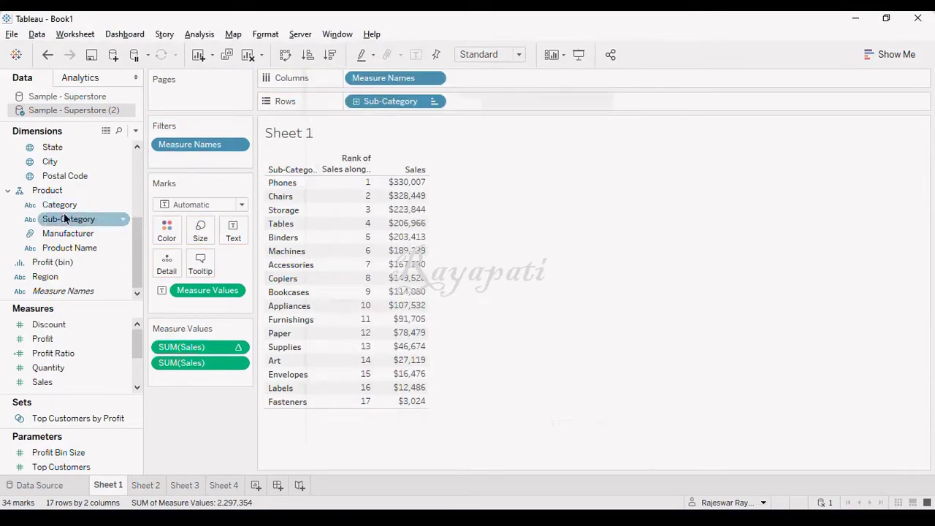
- Show the Sub-Category filter card and clear every selection with (All)
{"action": "right_click", "coordinate": [67, 218]}
{"action": "left_click", "coordinate": [100, 241]}
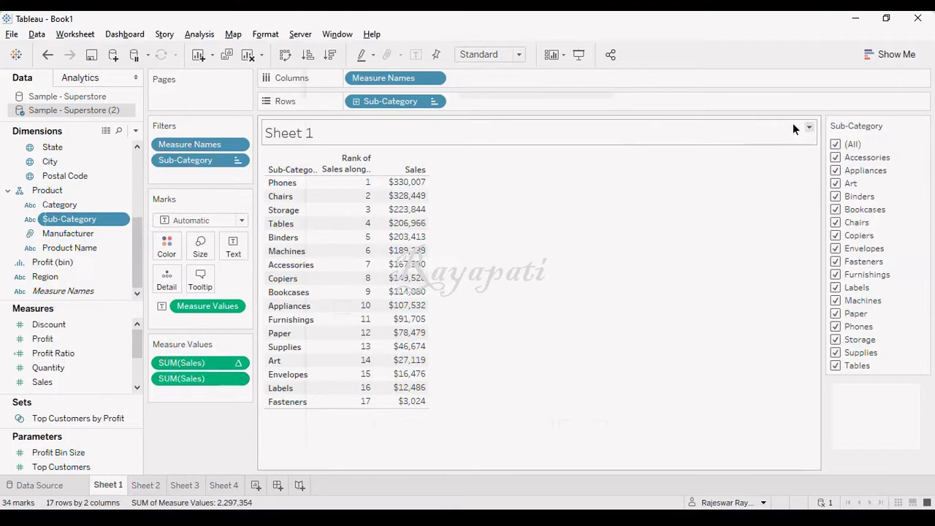
{"action": "left_click", "coordinate": [836, 146]}
- Include Accessories through Machines, so ranks recompute with Chairs at 1 and Fasteners at 12
{"action": "left_click", "coordinate": [836, 157]}
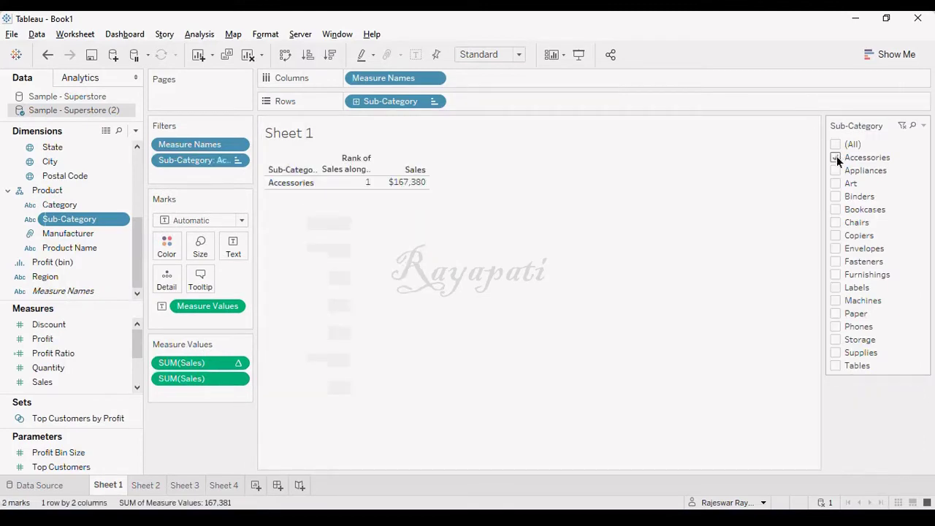
{"action": "left_click", "coordinate": [836, 170]}
{"action": "left_click", "coordinate": [837, 184]}
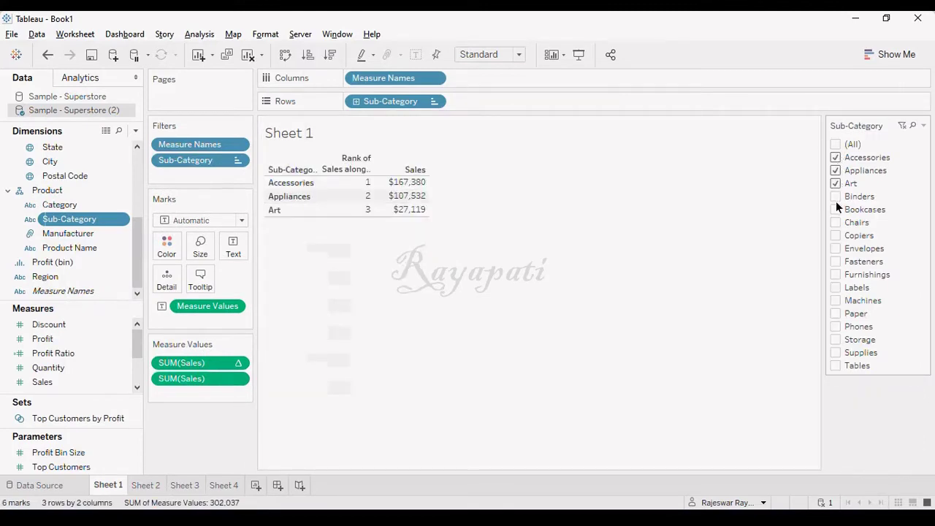
{"action": "left_click", "coordinate": [835, 196]}
{"action": "left_click", "coordinate": [835, 222]}
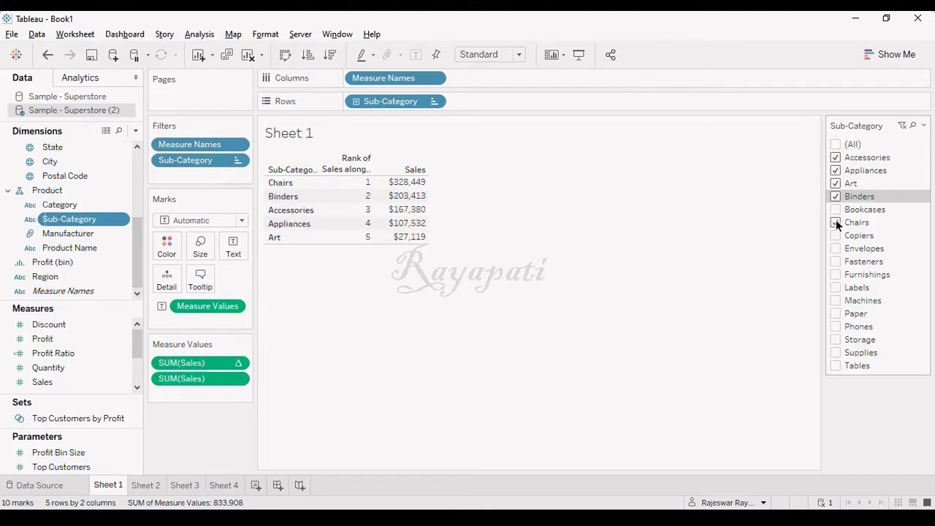
{"action": "left_click", "coordinate": [836, 210]}
{"action": "left_click", "coordinate": [835, 235]}
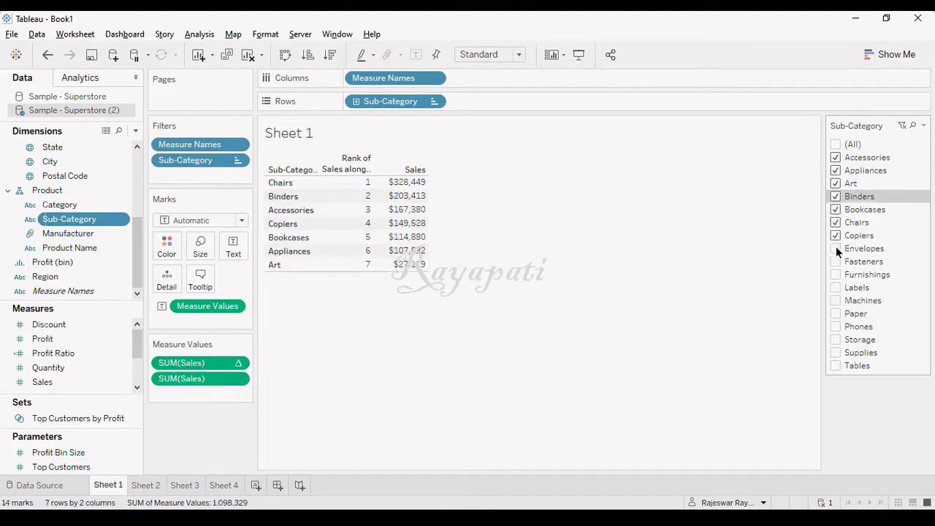
{"action": "left_click", "coordinate": [835, 249]}
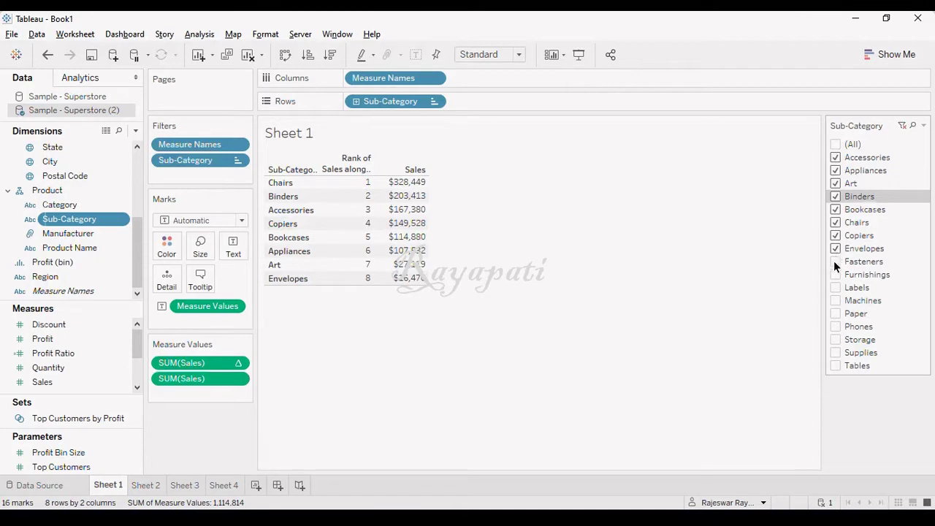
{"action": "left_click", "coordinate": [835, 262]}
{"action": "left_click", "coordinate": [835, 275]}
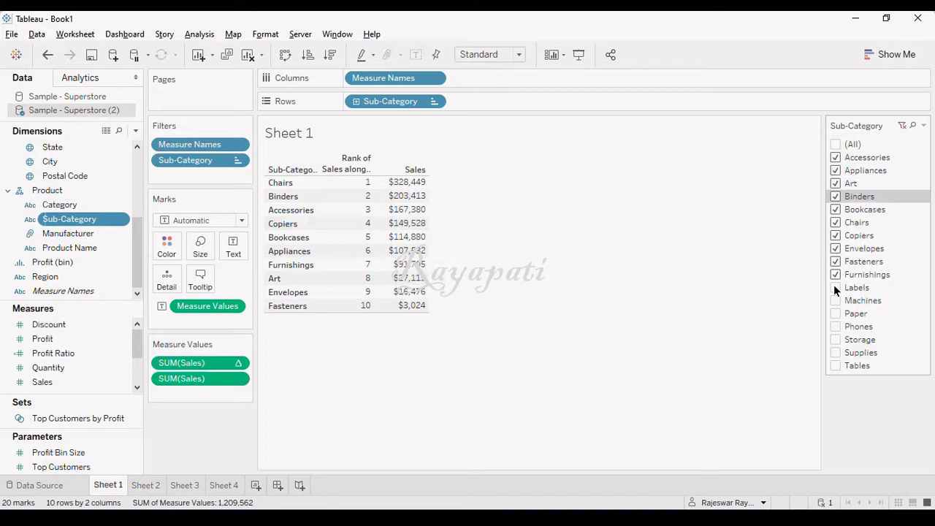
{"action": "left_click", "coordinate": [835, 288]}
{"action": "left_click", "coordinate": [836, 301]}
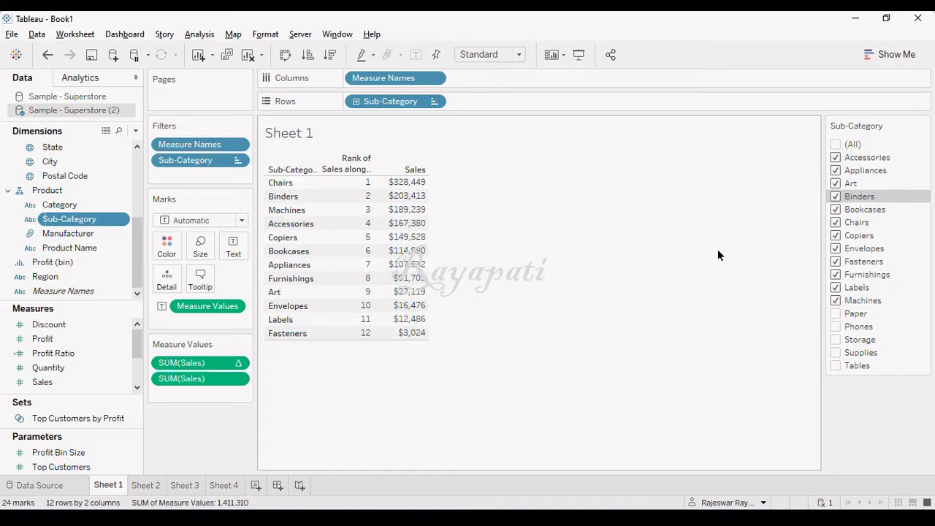
- On Sheet 2, list all 17 sub-categories, Accessories through Tables, as rows
{"action": "left_click", "coordinate": [146, 486]}
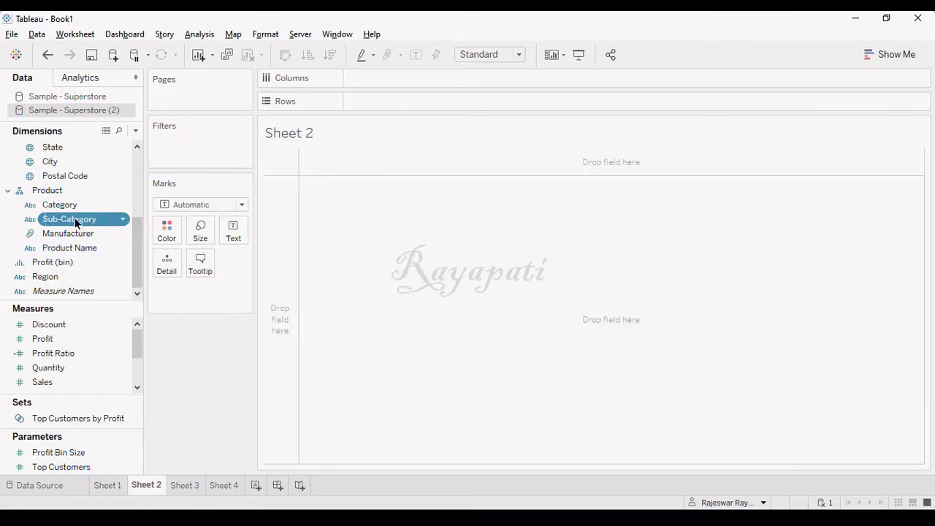
{"action": "mouse_move", "coordinate": [77, 218]}
{"action": "left_mouse_down"}
{"action": "mouse_move", "coordinate": [350, 136]}
{"action": "mouse_move", "coordinate": [394, 99]}
{"action": "left_mouse_up"}
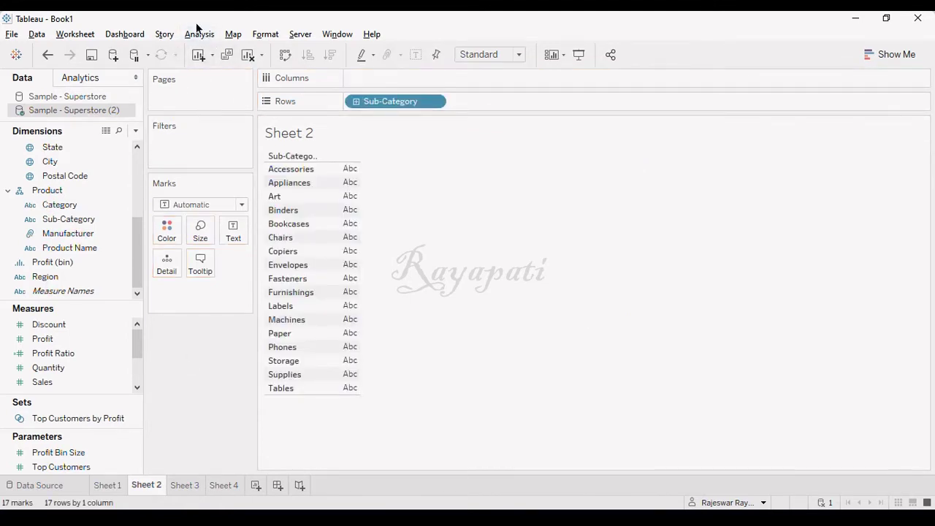
- Create a calculated field 'Rank Sub cat' with formula Rank(sum(Sales)) and apply it
{"action": "left_click", "coordinate": [201, 35]}
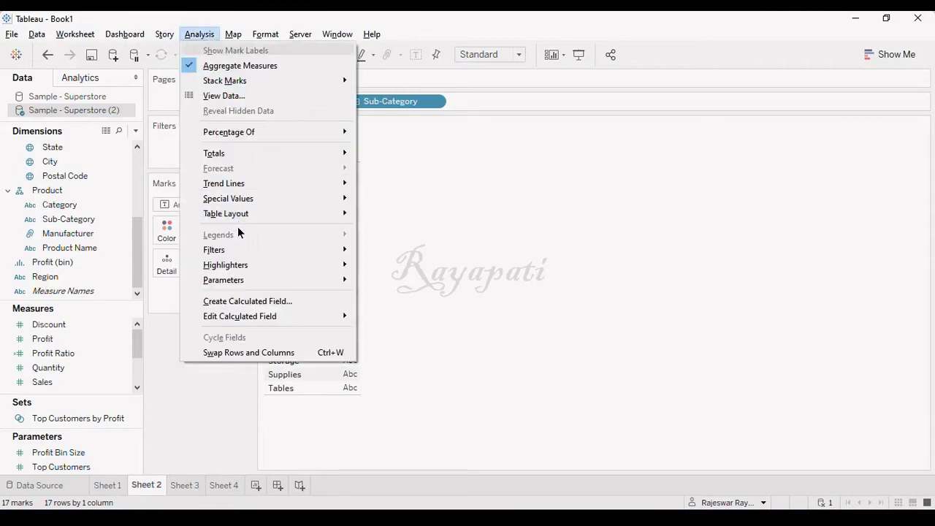
{"action": "left_click", "coordinate": [236, 301]}
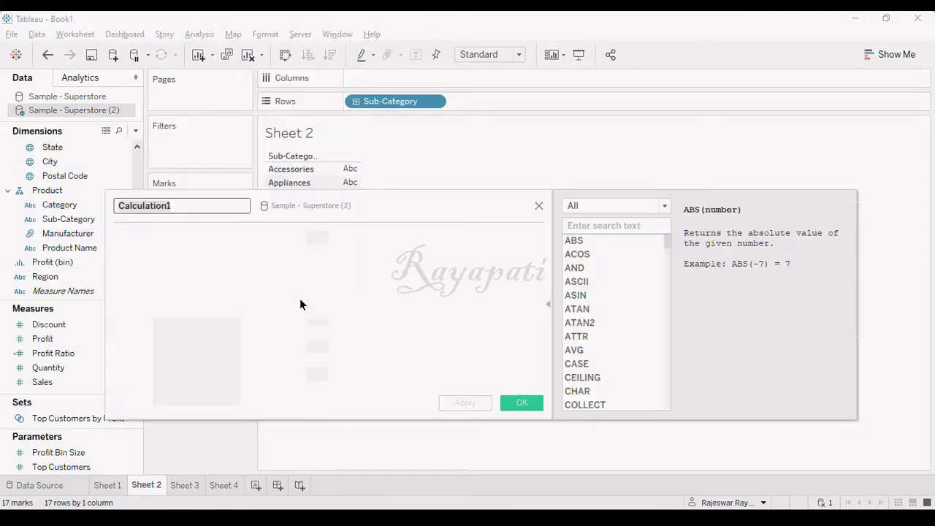
{"action": "type", "text": "Rank S"}
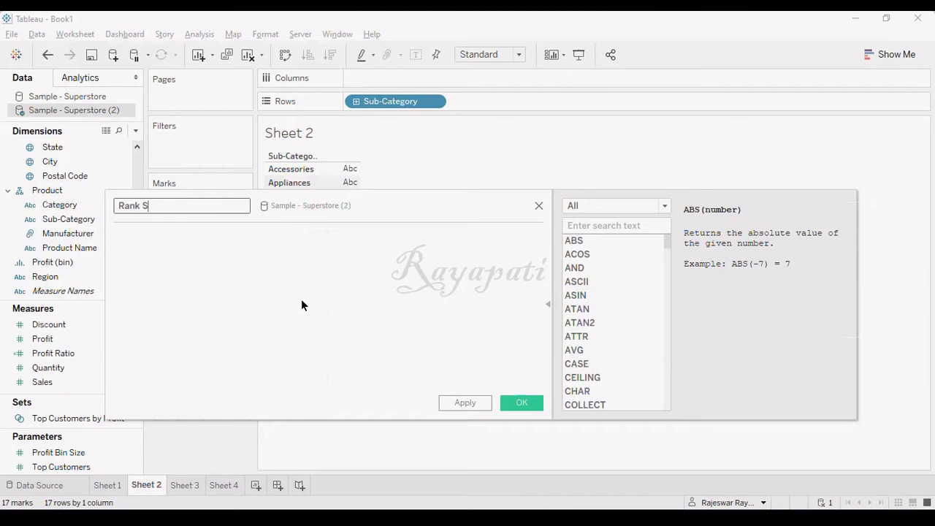
{"action": "type", "text": "ub cat"}
{"action": "left_click", "coordinate": [284, 274]}
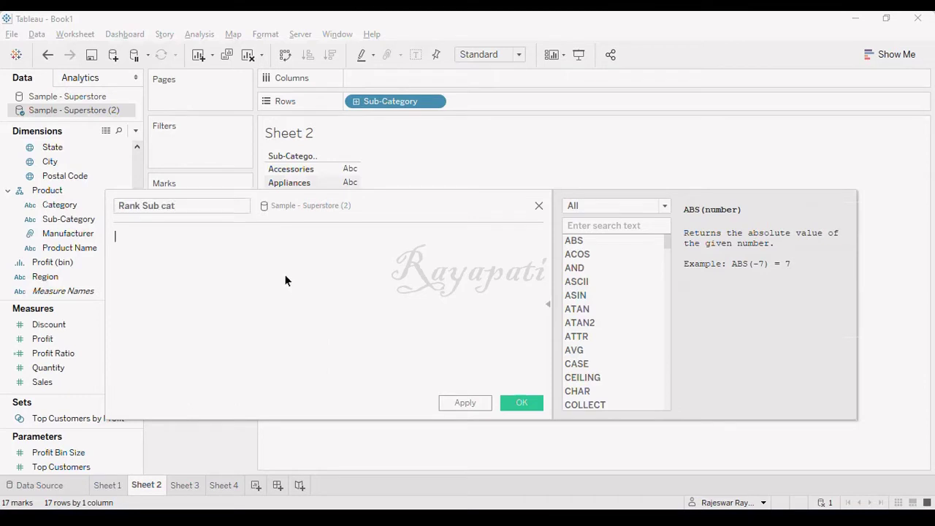
{"action": "type", "text": "Ran"}
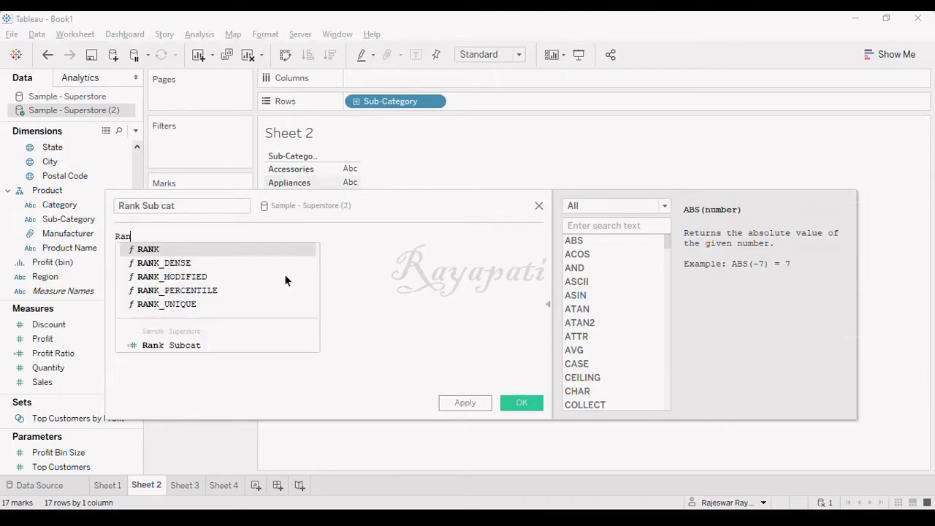
{"action": "type", "text": "k(sum(Sa"}
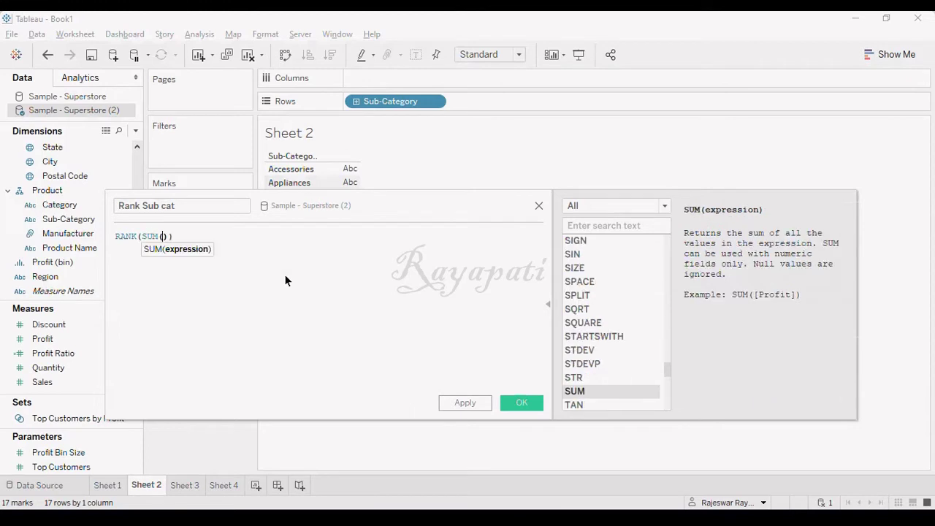
{"action": "type", "text": "les"}
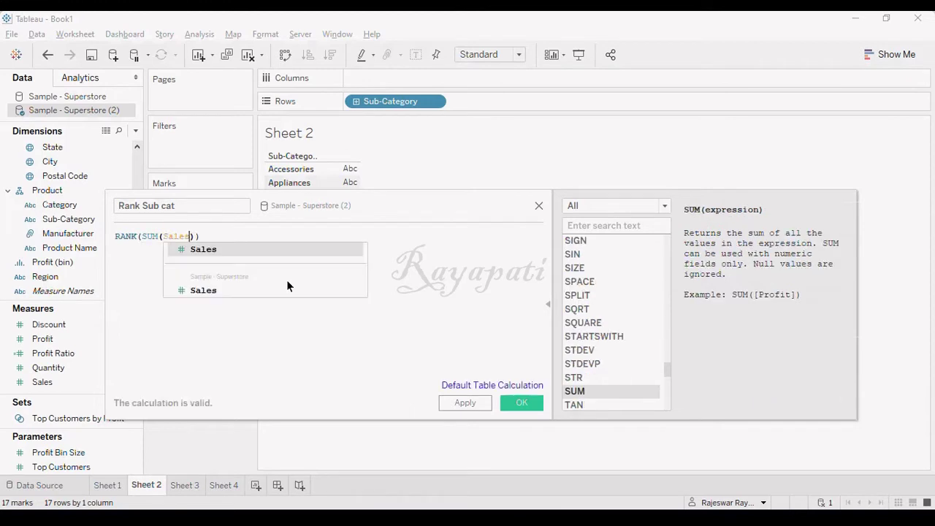
{"action": "type", "text": "))"}
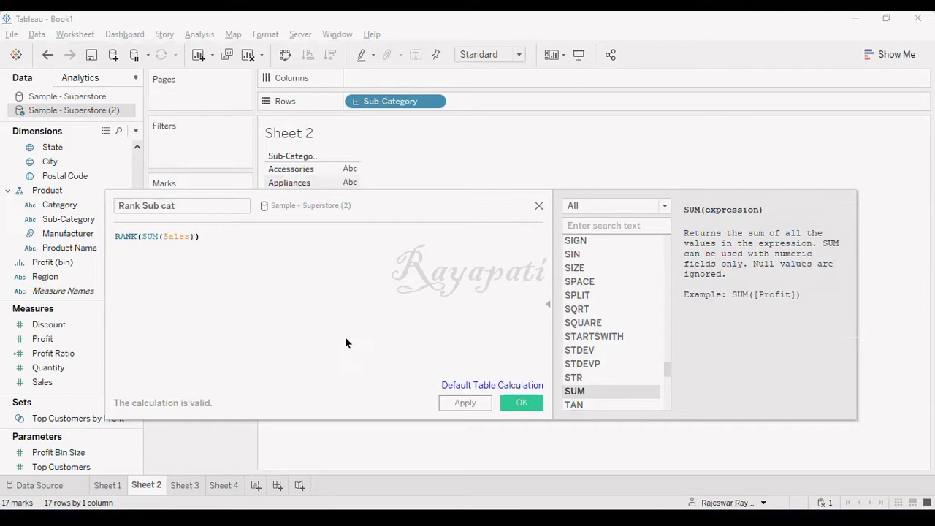
{"action": "left_click", "coordinate": [462, 404]}
- Label Sheet 2 rows with Rank Sub cat, sorted from Phones (1) to Fasteners (17)
{"action": "left_click", "coordinate": [521, 404]}
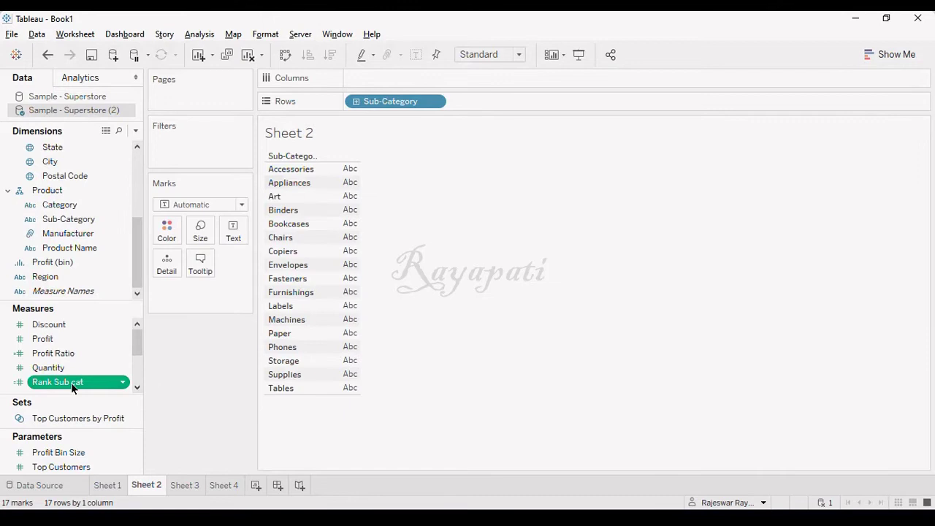
{"action": "left_click_drag", "start_coordinate": [73, 382], "coordinate": [182, 281]}
{"action": "left_click_drag", "start_coordinate": [113, 353], "coordinate": [236, 241]}
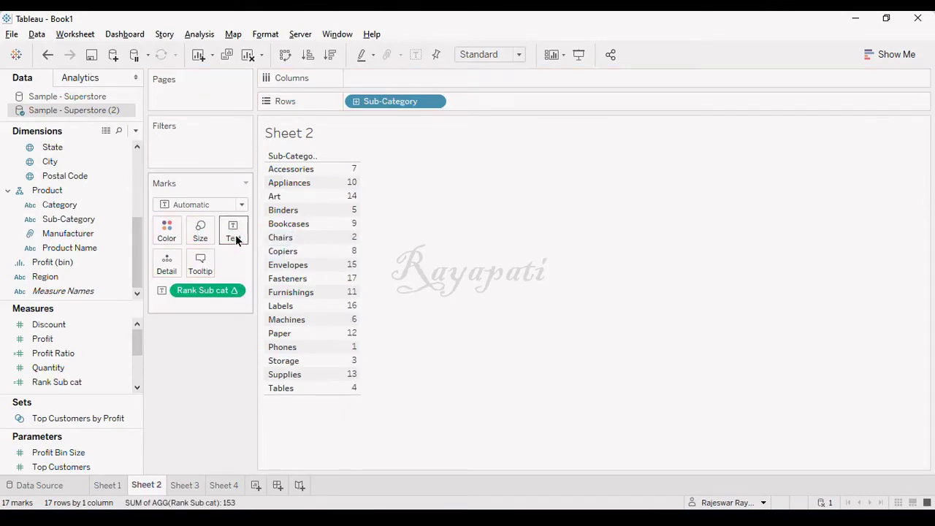
{"action": "left_click", "coordinate": [330, 55]}
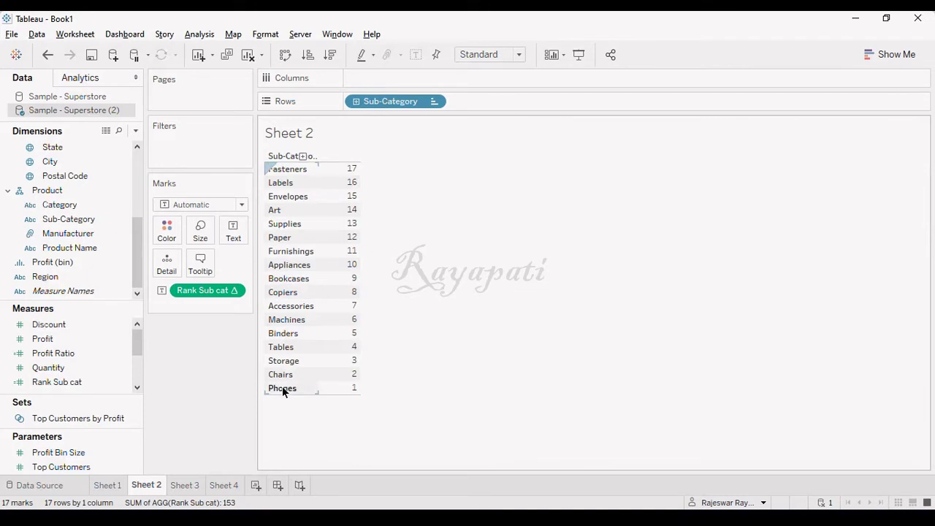
{"action": "left_click", "coordinate": [308, 55]}
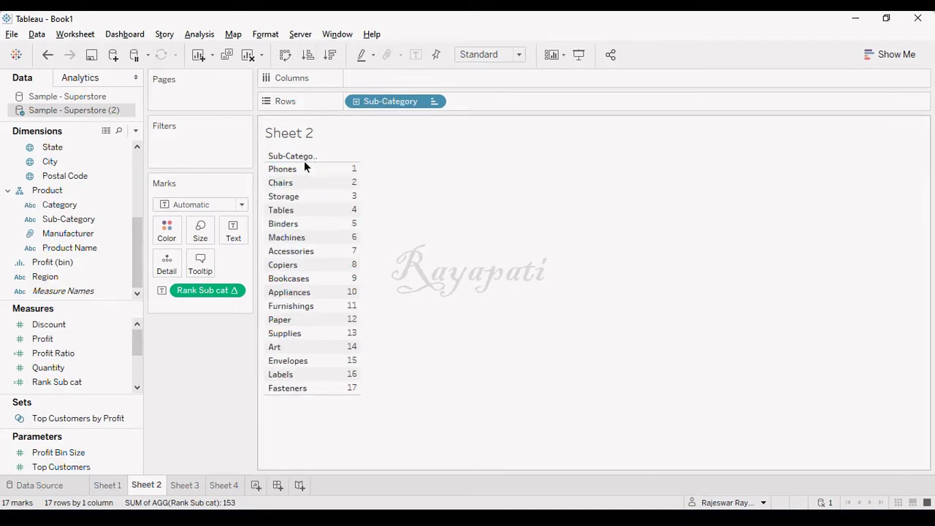
{"action": "mouse_move", "coordinate": [354, 170]}
- Confirm the Sub-Category blend relationship between the Superstore sources, then go to Sheet 3
{"action": "left_click", "coordinate": [72, 100]}
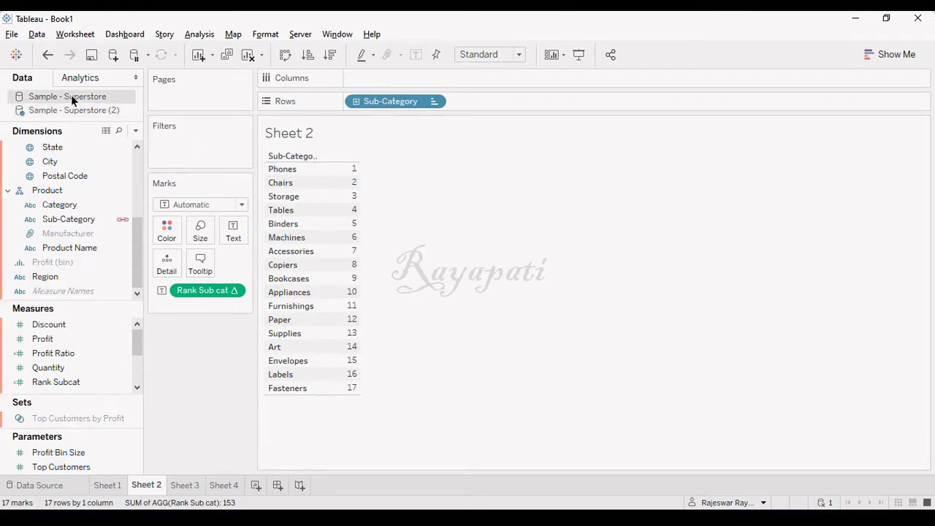
{"action": "left_click", "coordinate": [38, 34]}
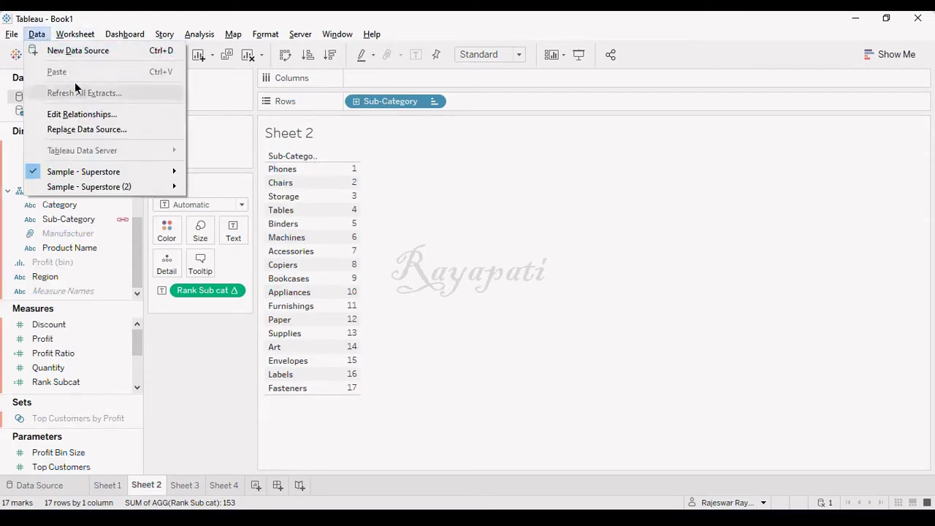
{"action": "left_click", "coordinate": [82, 114]}
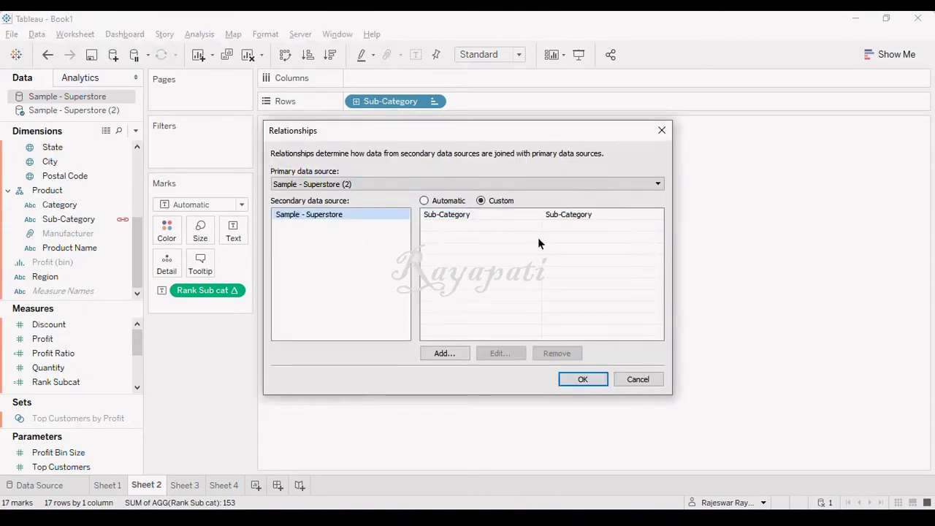
{"action": "left_click", "coordinate": [581, 379]}
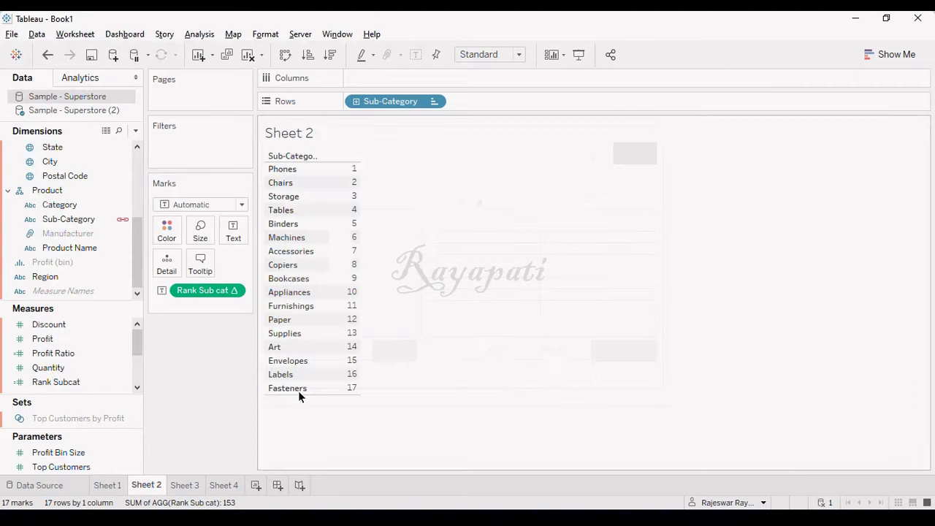
{"action": "left_click", "coordinate": [186, 484]}
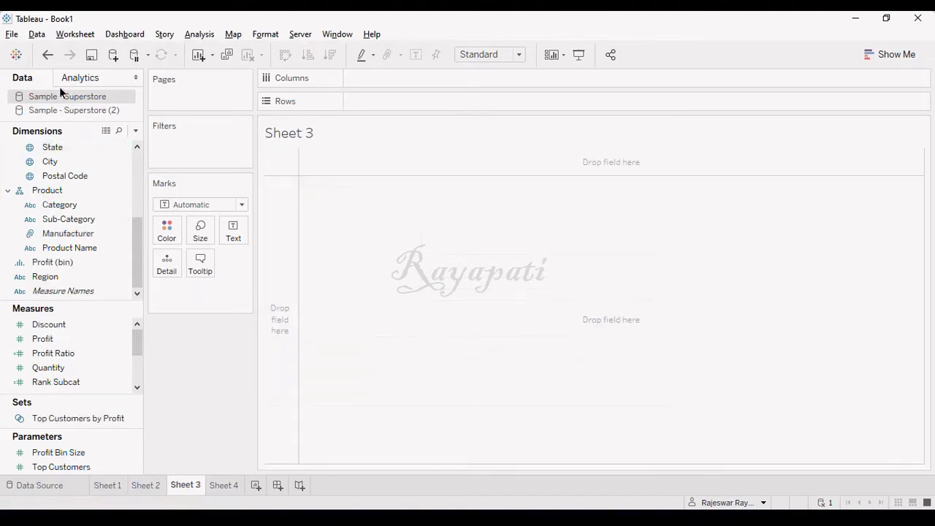
- Place Sub-Category from Sample - Superstore on the Rows shelf of Sheet 3
{"action": "left_click", "coordinate": [87, 105]}
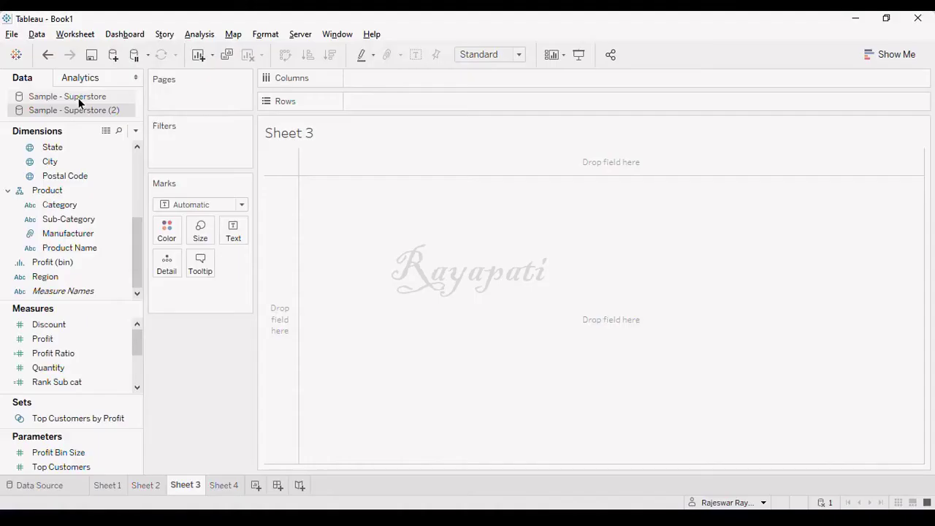
{"action": "left_click", "coordinate": [78, 98]}
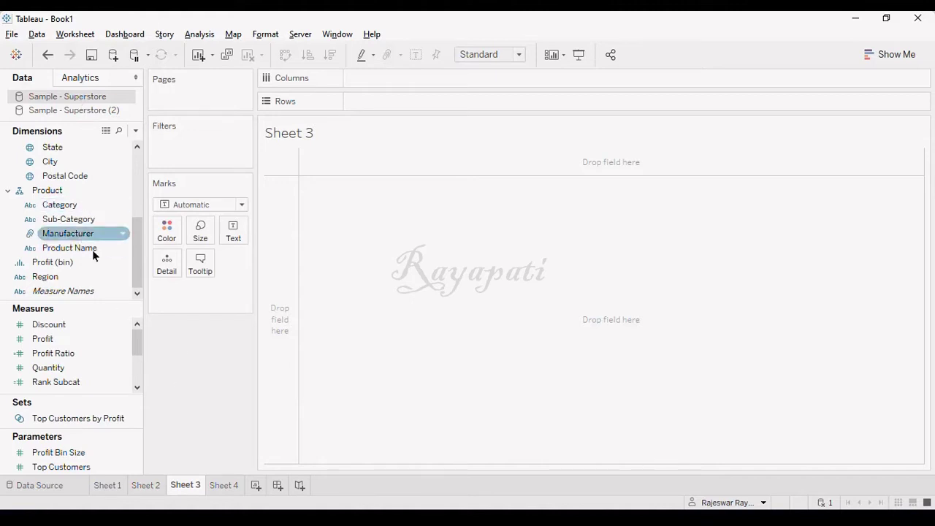
{"action": "left_click_drag", "start_coordinate": [73, 222], "coordinate": [409, 106]}
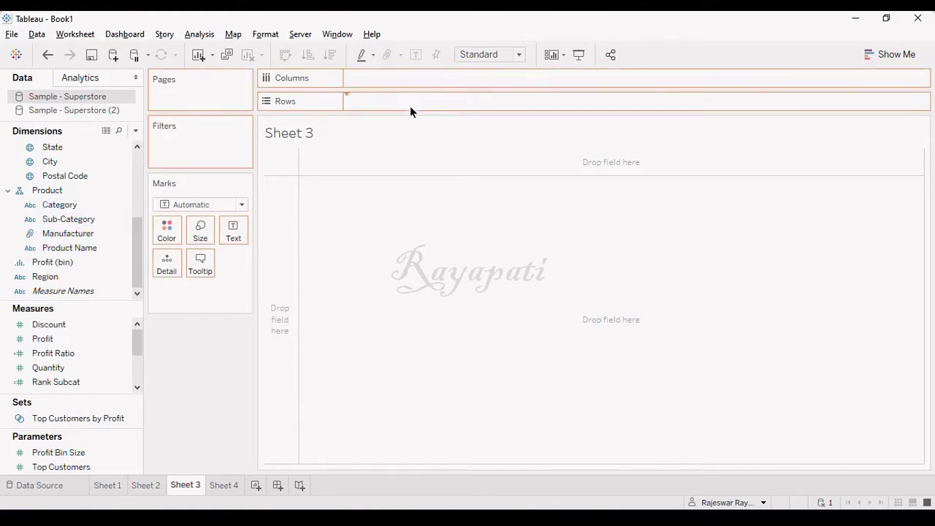
{"action": "left_click", "coordinate": [87, 110]}
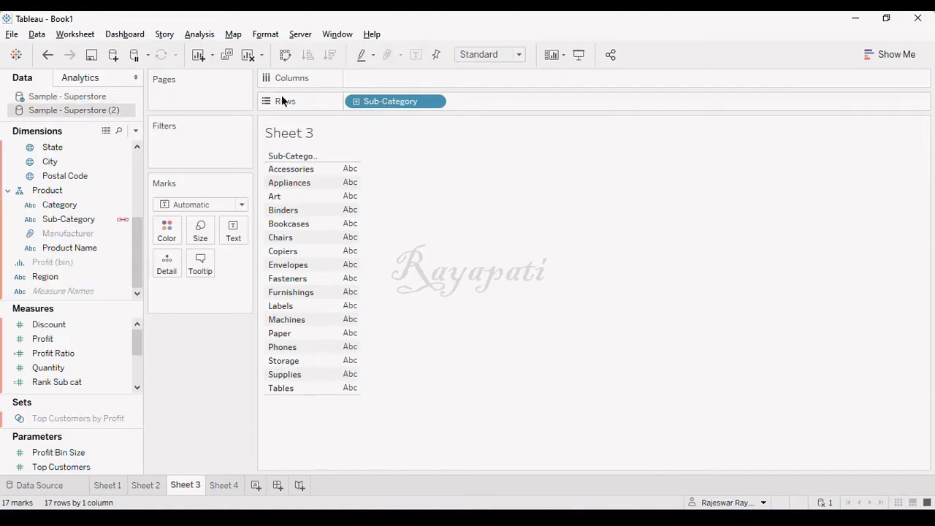
{"action": "left_click_drag", "start_coordinate": [353, 104], "coordinate": [194, 378]}
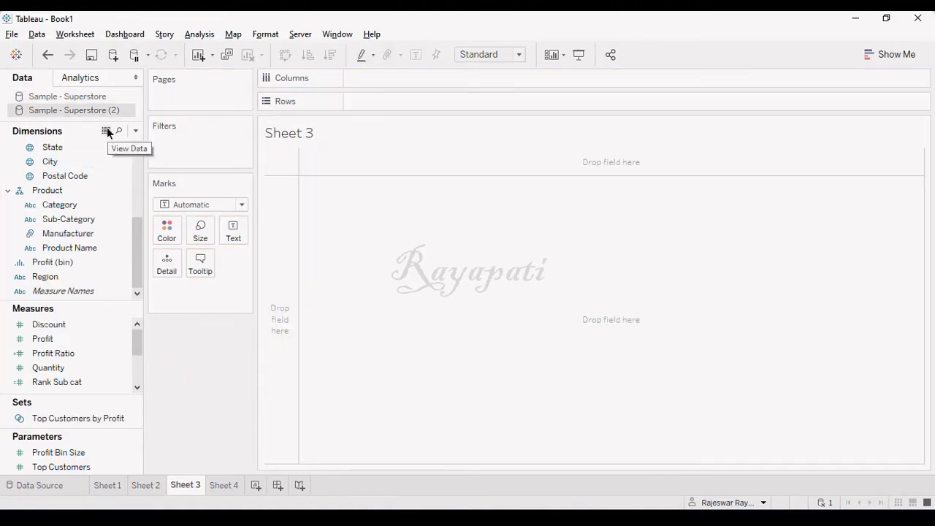
{"action": "left_click_drag", "start_coordinate": [73, 220], "coordinate": [215, 380]}
{"action": "left_click", "coordinate": [61, 94]}
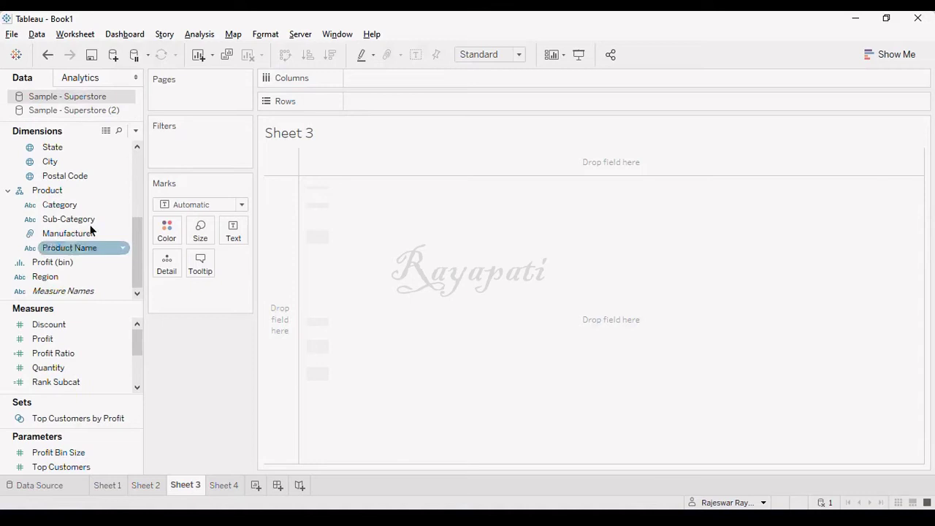
{"action": "left_click_drag", "start_coordinate": [65, 221], "coordinate": [404, 106]}
- Show Rank Sub cat from Sample - Superstore (2) as text for each sub-category
{"action": "left_click", "coordinate": [88, 111]}
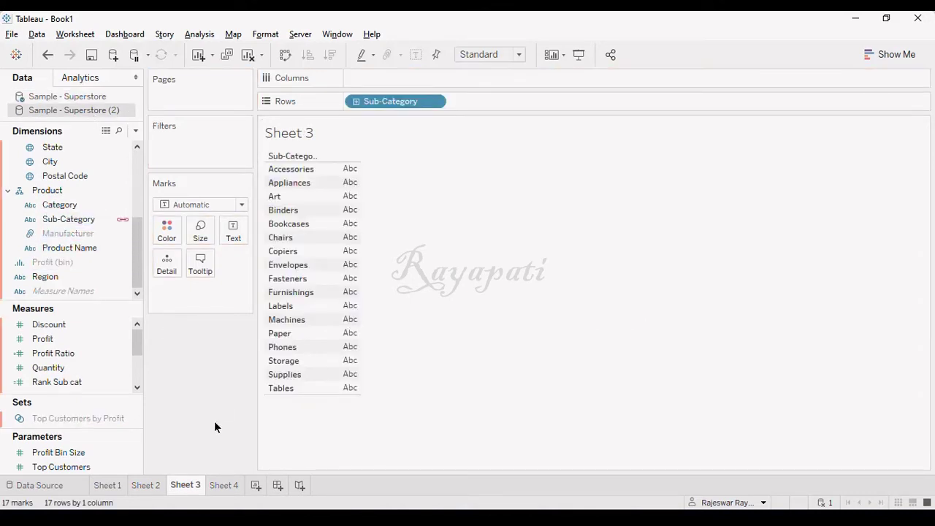
{"action": "left_click", "coordinate": [58, 385]}
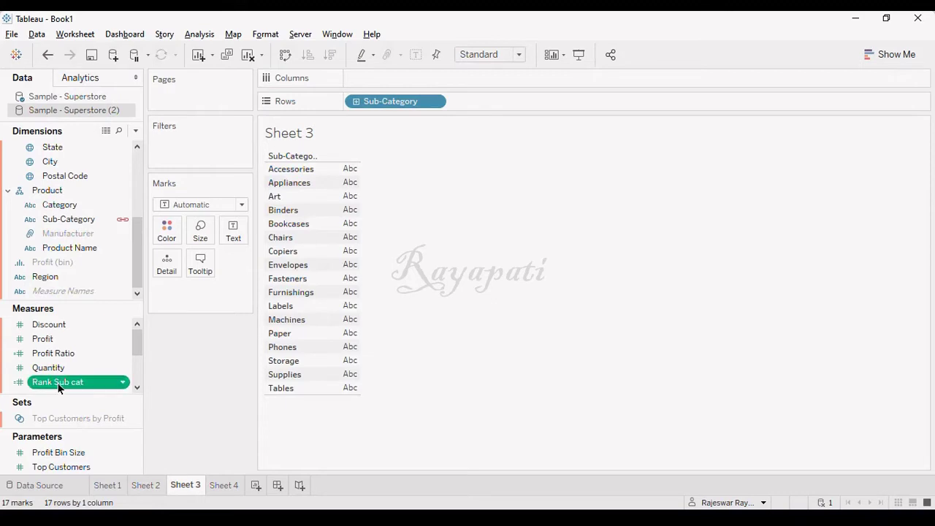
{"action": "left_click_drag", "start_coordinate": [59, 385], "coordinate": [233, 229]}
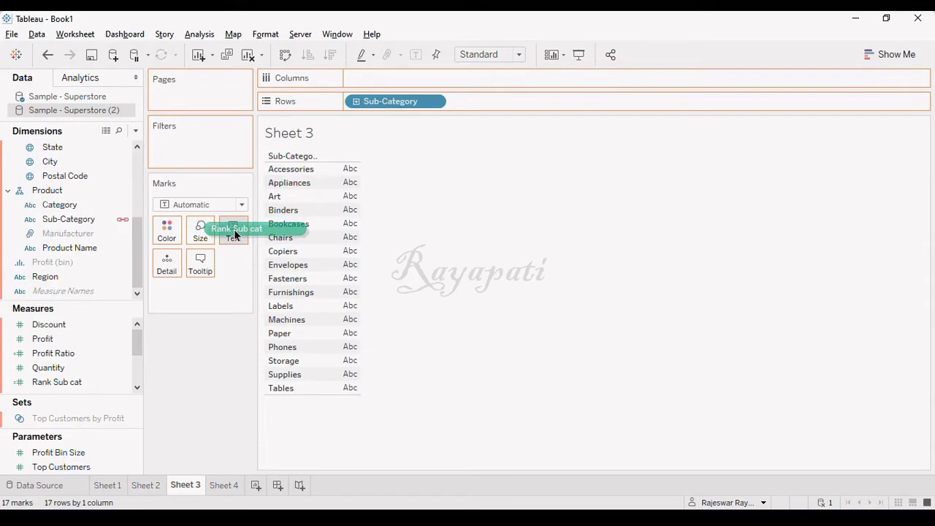
{"action": "left_click_drag", "start_coordinate": [234, 234], "coordinate": [234, 233]}
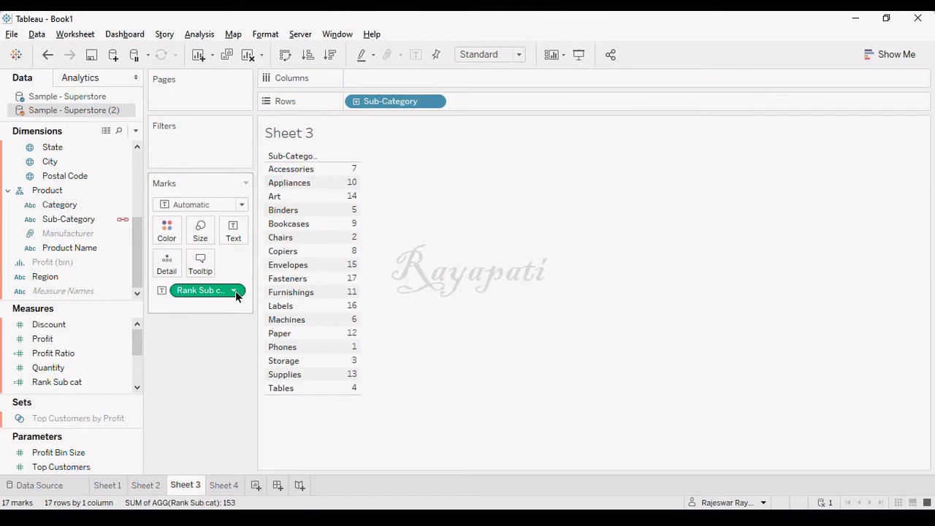
- Make a primary group from the rank field, naming Sub-Category groups by ranks like 7, 10, 14
{"action": "left_click", "coordinate": [237, 291]}
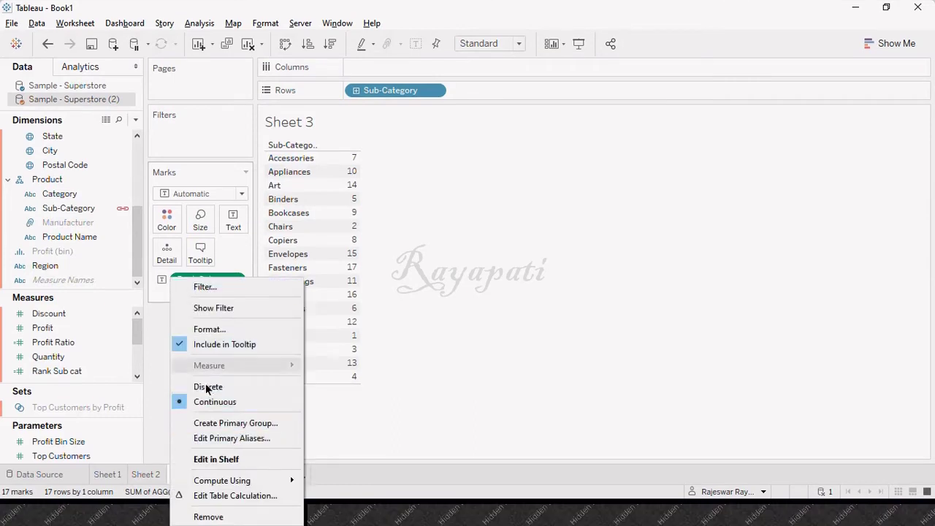
{"action": "left_click", "coordinate": [249, 430]}
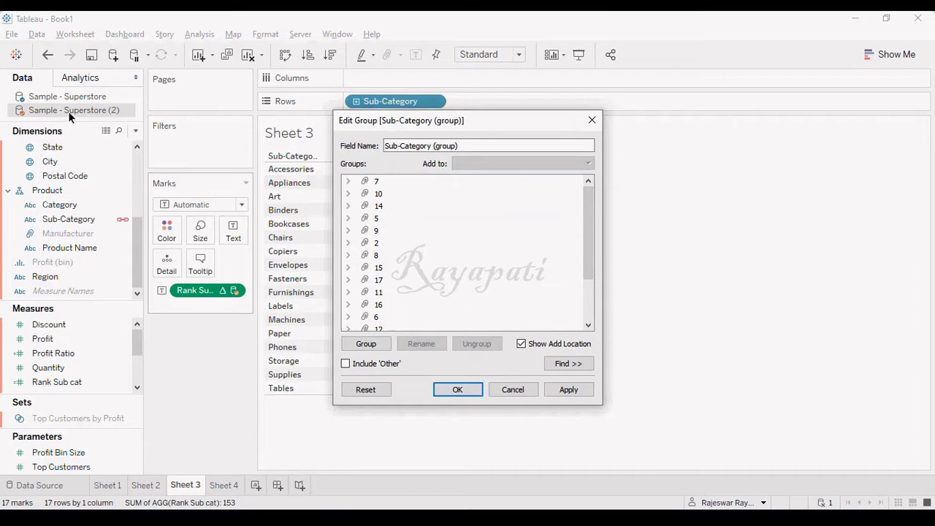
{"action": "left_click", "coordinate": [457, 391]}
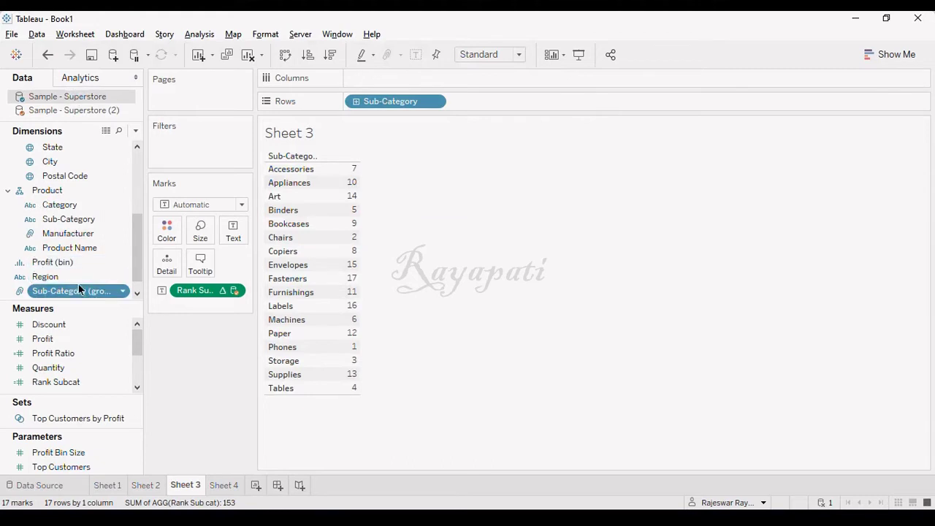
{"action": "left_click", "coordinate": [63, 108]}
{"action": "left_click", "coordinate": [62, 96]}
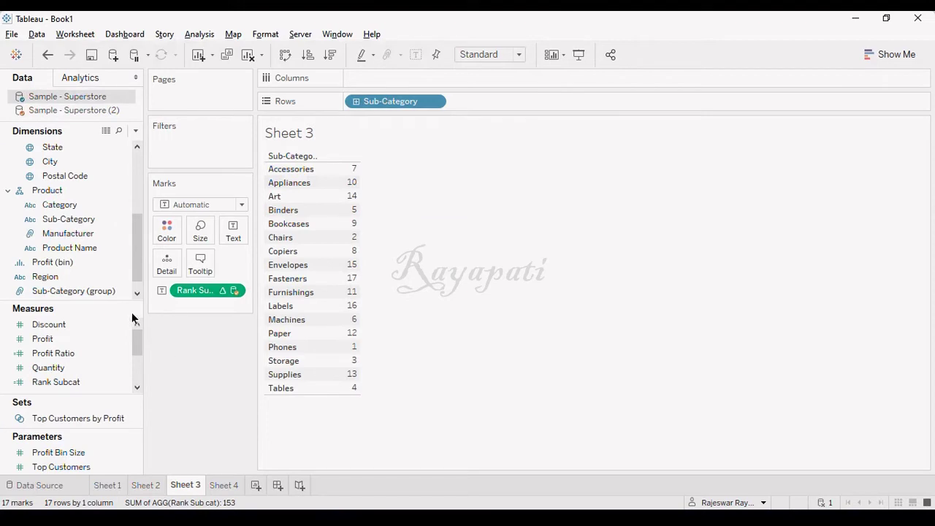
- On Sheet 4, list Sub-Category, its rank group and SUM(Sales), sorted descending from Phones ($330,007)
{"action": "left_click", "coordinate": [224, 485]}
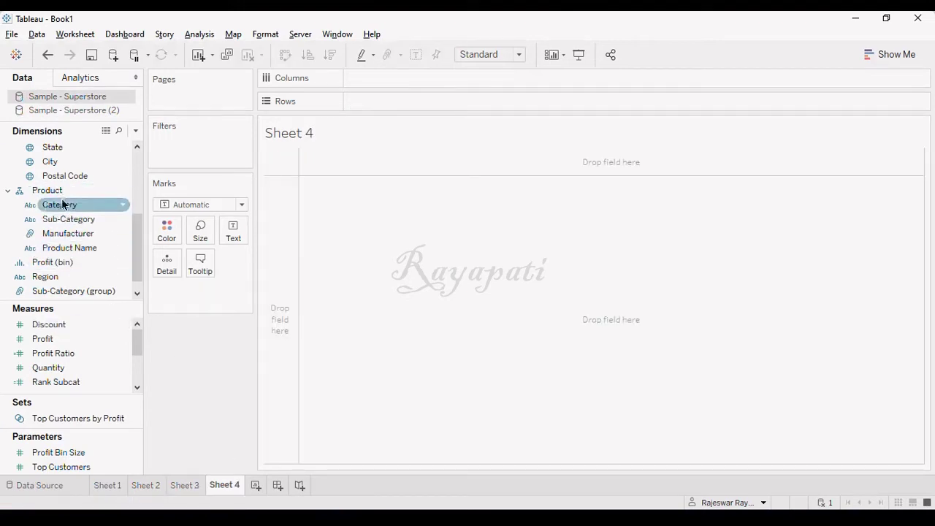
{"action": "left_click_drag", "start_coordinate": [62, 216], "coordinate": [385, 98]}
{"action": "left_click_drag", "start_coordinate": [100, 296], "coordinate": [551, 106]}
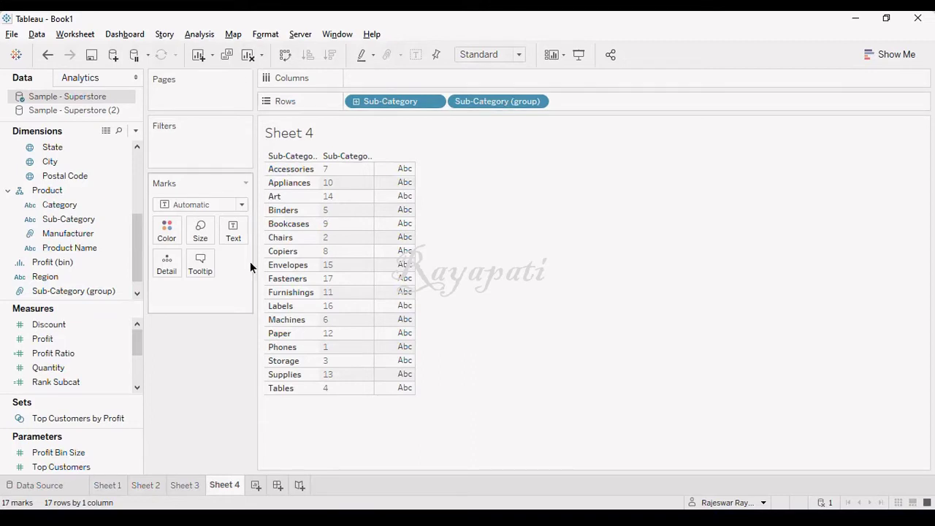
{"action": "left_click_drag", "start_coordinate": [137, 338], "coordinate": [137, 361]}
{"action": "left_click_drag", "start_coordinate": [63, 330], "coordinate": [227, 241]}
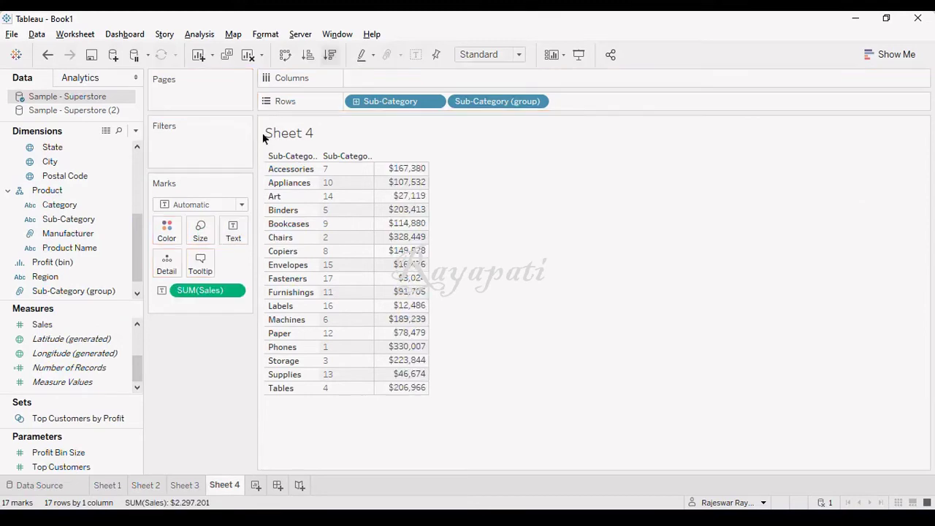
{"action": "left_click", "coordinate": [315, 55]}
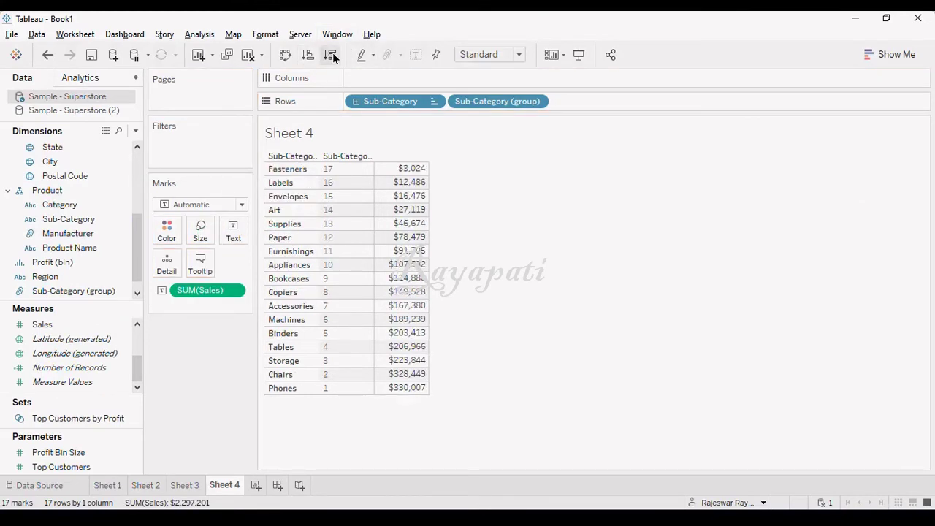
{"action": "left_click", "coordinate": [331, 55]}
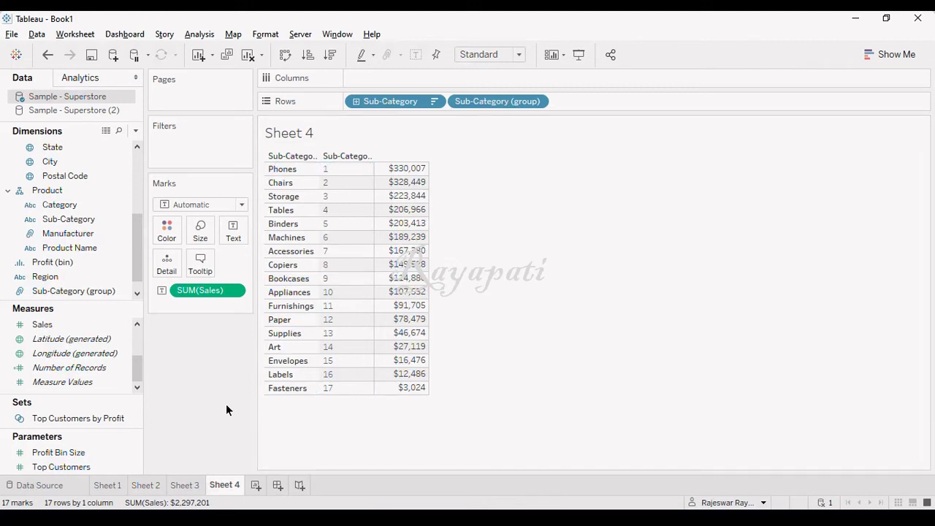
- Move the Sub-Category (group) field from the Data pane into the worksheet
{"action": "left_click", "coordinate": [70, 291]}
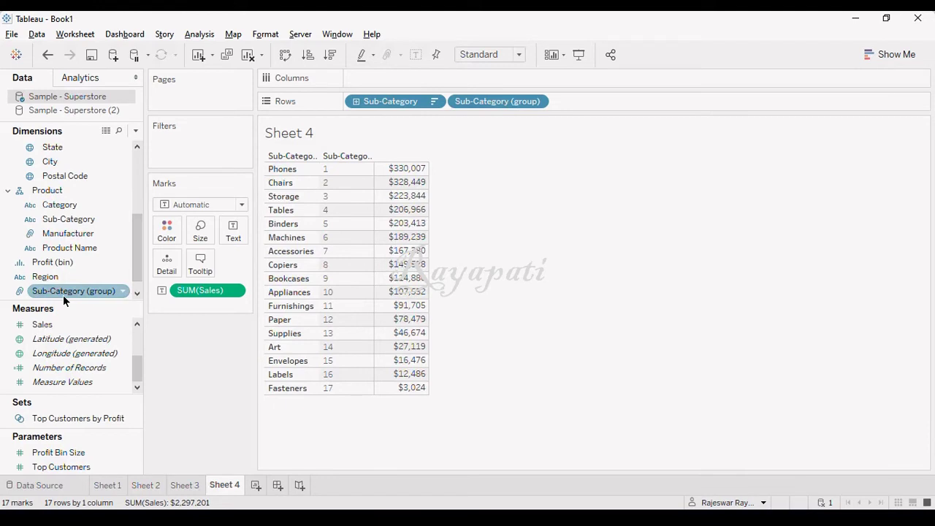
{"action": "left_click", "coordinate": [50, 292]}
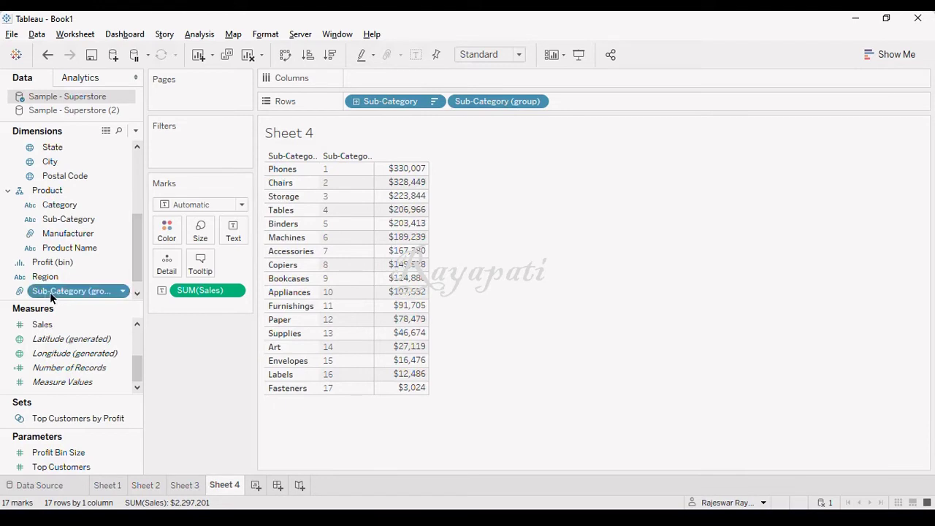
{"action": "left_click_drag", "start_coordinate": [50, 292], "coordinate": [235, 427]}
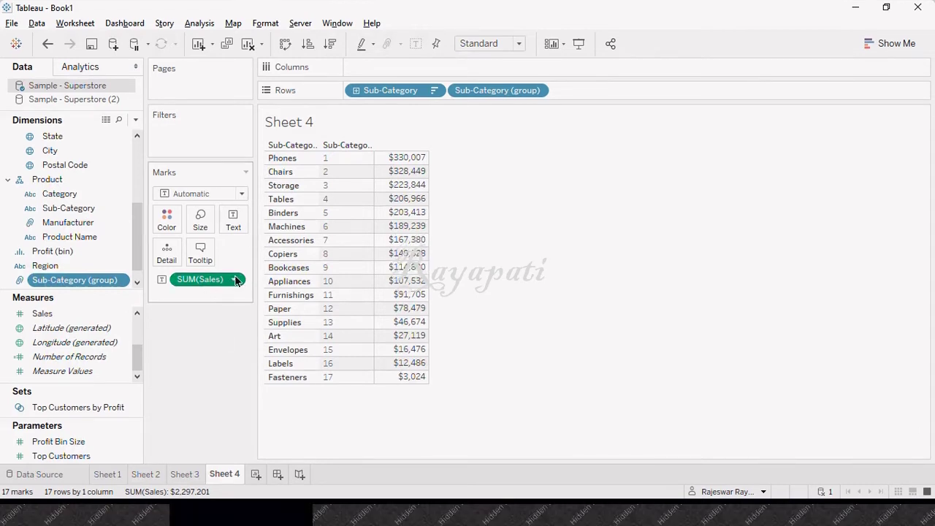
- Turn the SUM(Sales) values into a descending Rank table calculation, Phones 1 to Fasteners 17
{"action": "left_click", "coordinate": [235, 279]}
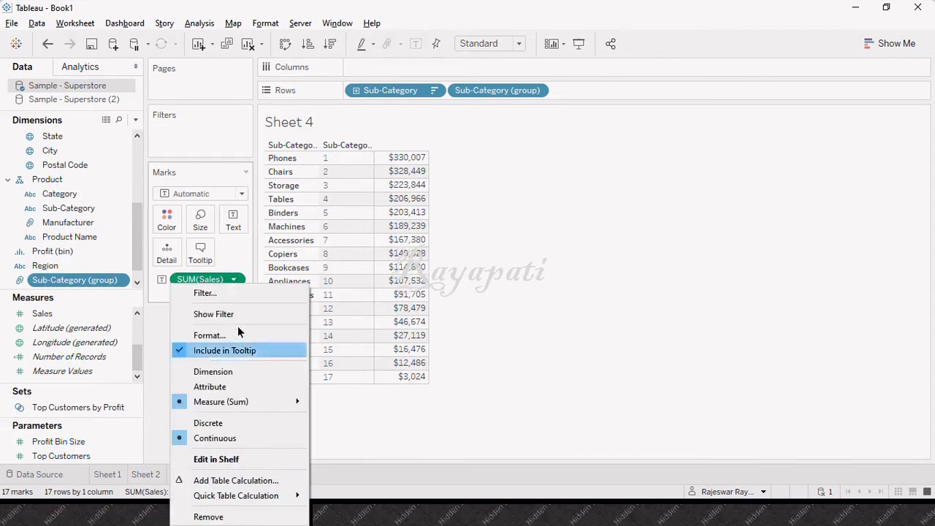
{"action": "left_click", "coordinate": [250, 482]}
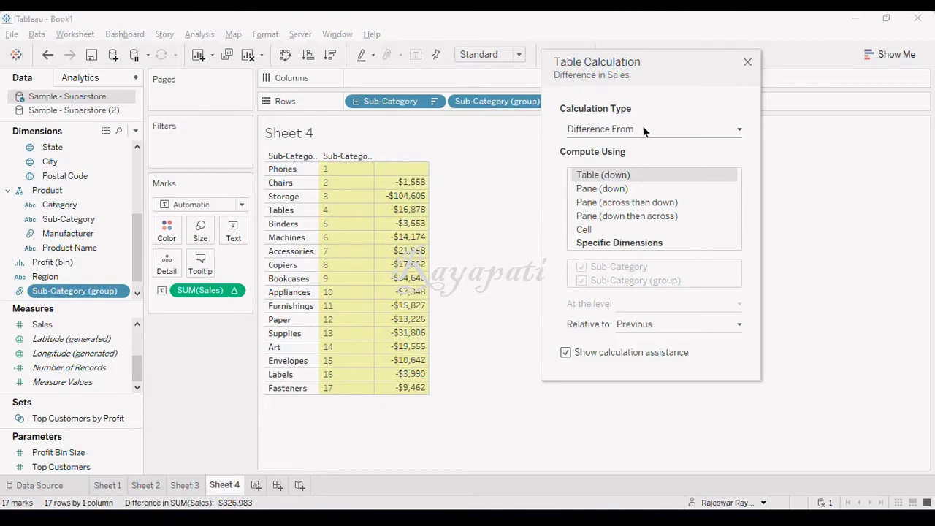
{"action": "left_click", "coordinate": [645, 129]}
{"action": "left_click", "coordinate": [619, 192]}
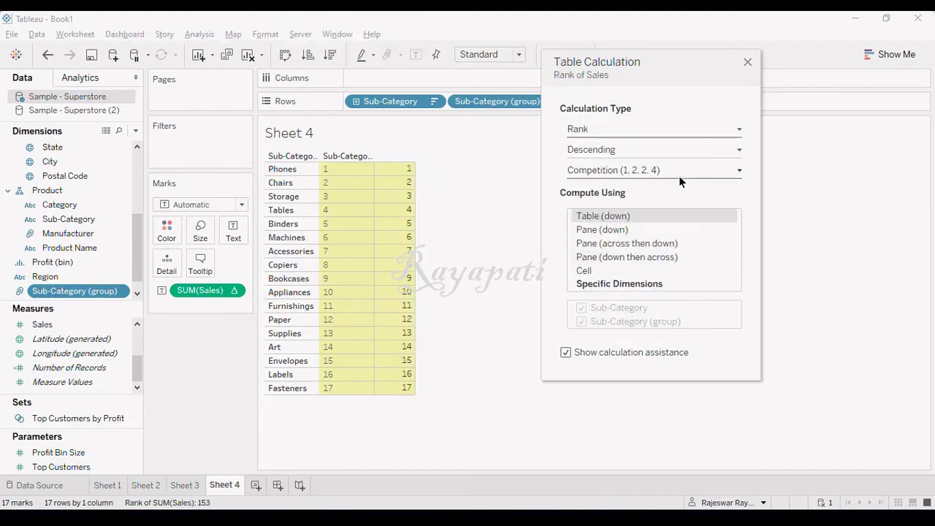
{"action": "left_click", "coordinate": [747, 62]}
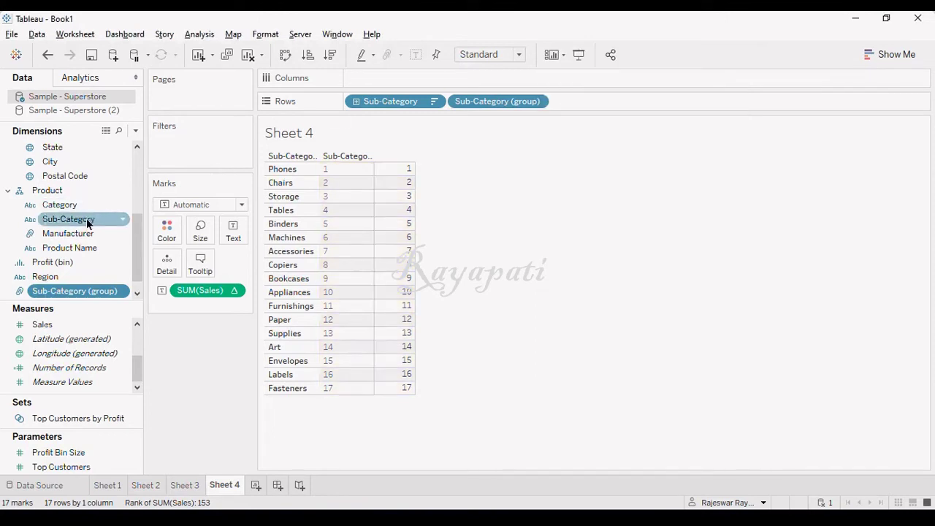
- Filter Sheet 4 by Sub-Category to only Accessories, Appliances, Art, Binders and Bookcases
{"action": "left_click", "coordinate": [85, 222]}
{"action": "right_click", "coordinate": [85, 223]}
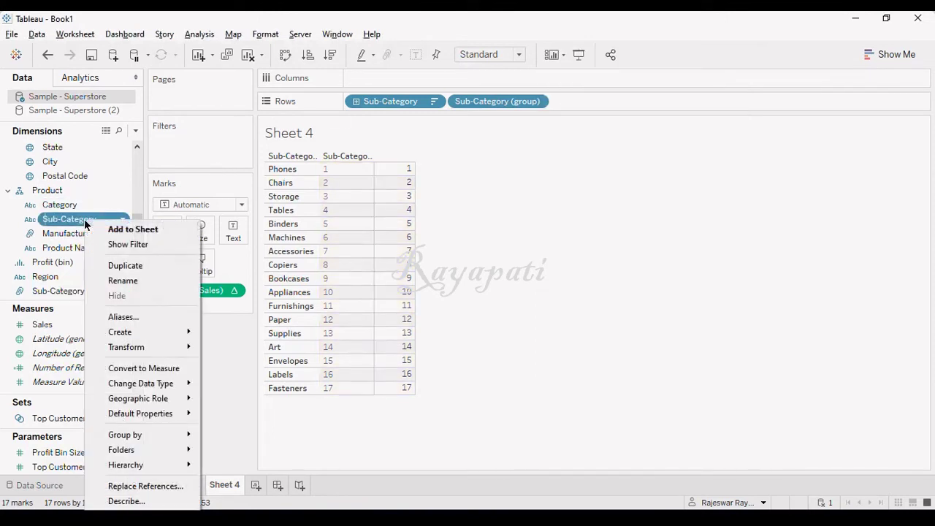
{"action": "left_click", "coordinate": [121, 248]}
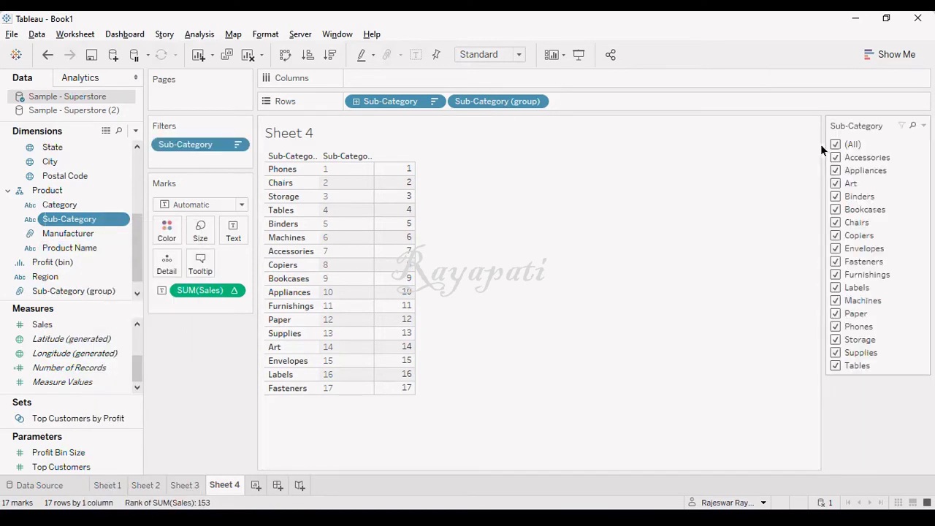
{"action": "left_click", "coordinate": [834, 144]}
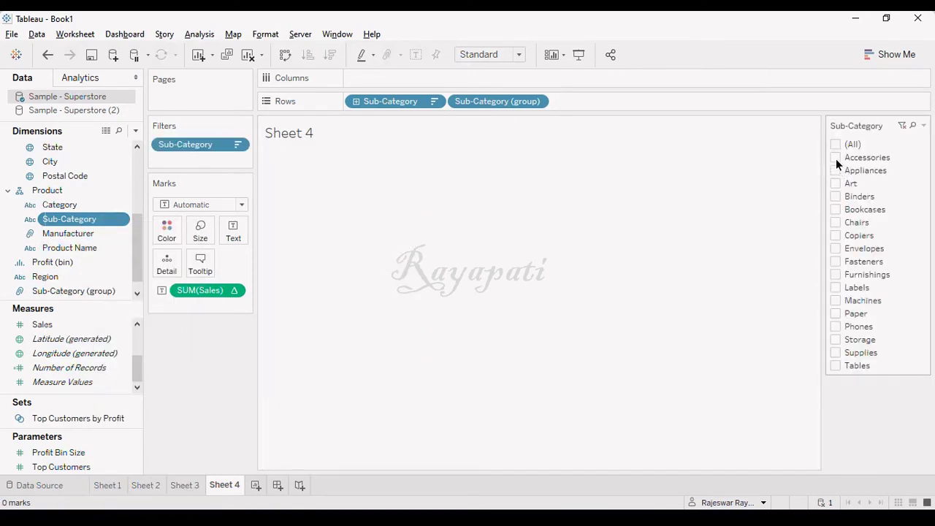
{"action": "left_click", "coordinate": [835, 159]}
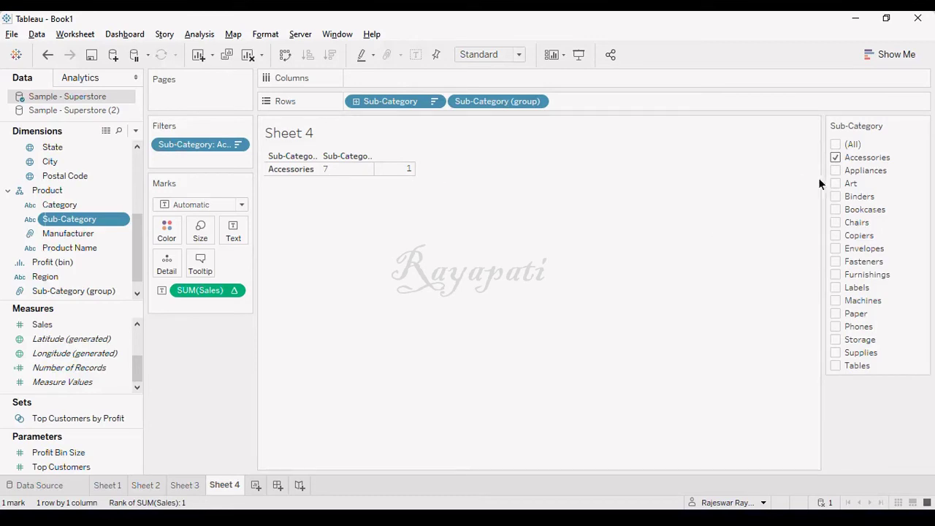
{"action": "left_click", "coordinate": [835, 171]}
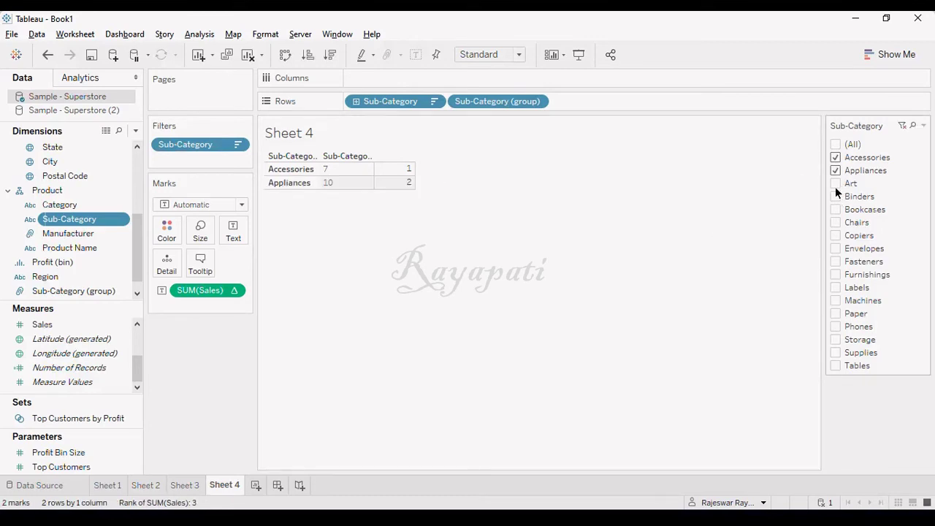
{"action": "left_click", "coordinate": [835, 184]}
{"action": "left_click", "coordinate": [835, 197]}
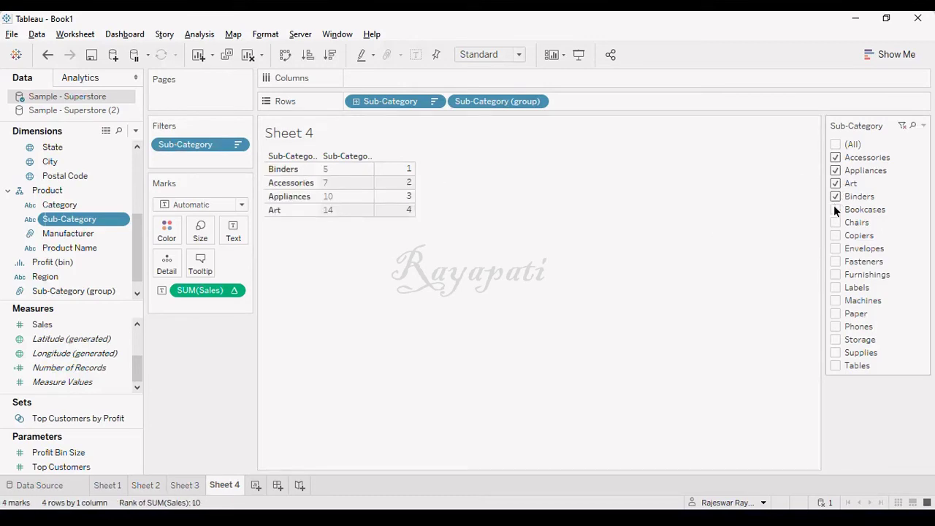
{"action": "left_click", "coordinate": [835, 210]}
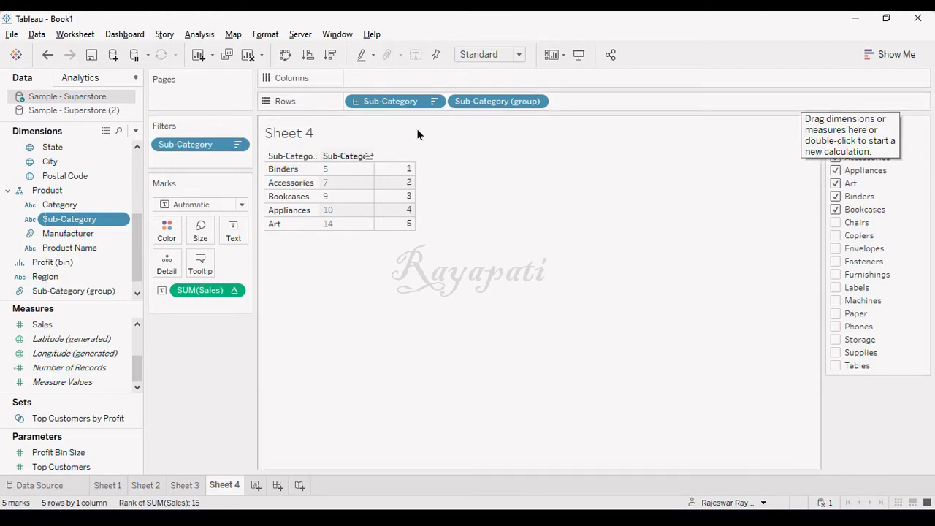
- On a new sheet, duplicate Sub-Category and place Sub-Category (copy) on Rows
{"action": "left_click", "coordinate": [255, 487]}
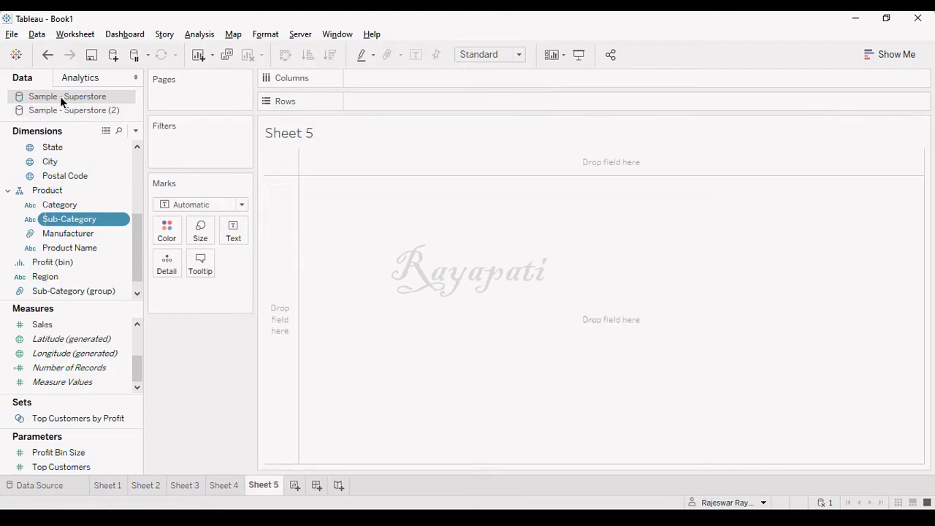
{"action": "right_click", "coordinate": [78, 226]}
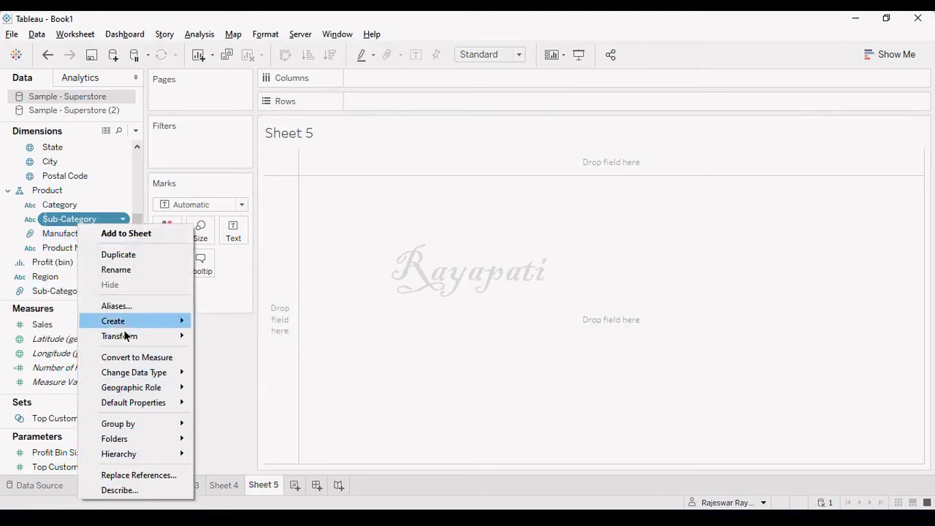
{"action": "left_click", "coordinate": [124, 254]}
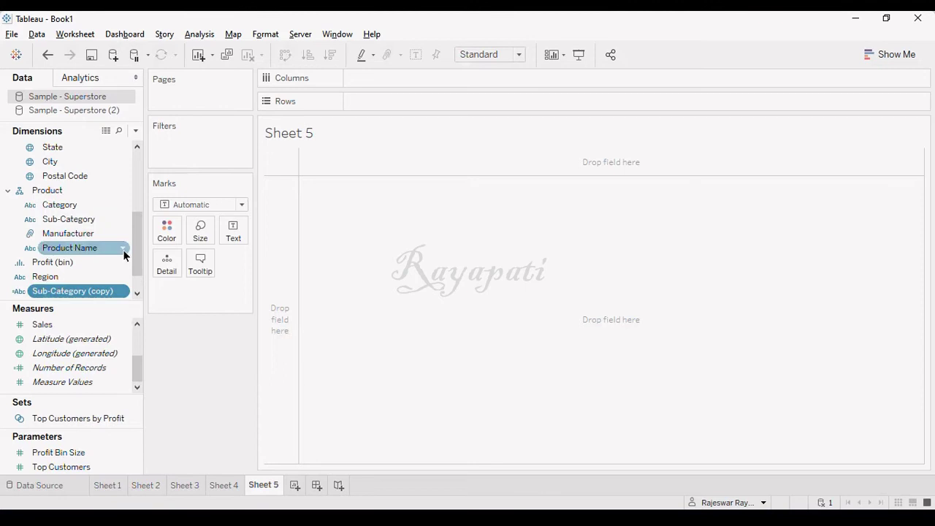
{"action": "left_click_drag", "start_coordinate": [74, 295], "coordinate": [390, 105]}
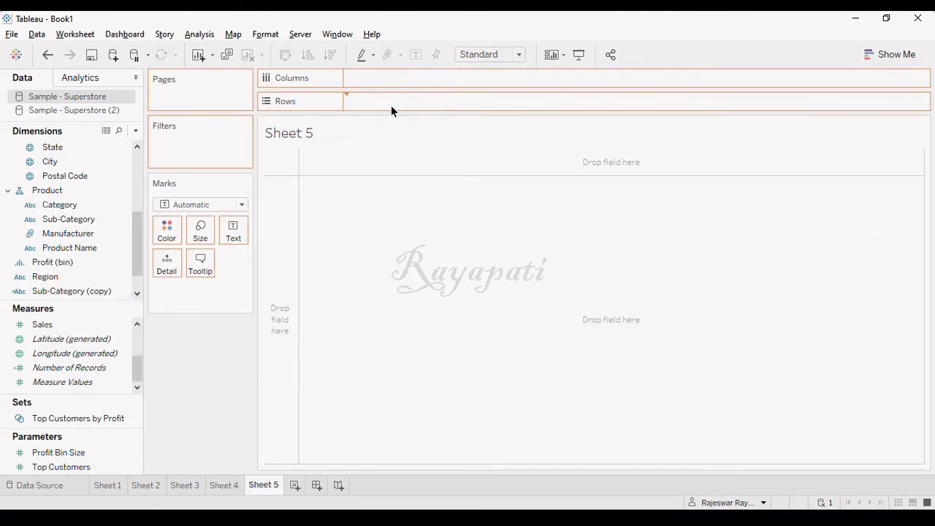
- Show Rank Sub cat from Sample - Superstore (2) as text, linking the sources on Sub-Category
{"action": "left_click", "coordinate": [91, 107]}
{"action": "left_click", "coordinate": [60, 381]}
{"action": "left_click_drag", "start_coordinate": [61, 381], "coordinate": [232, 229]}
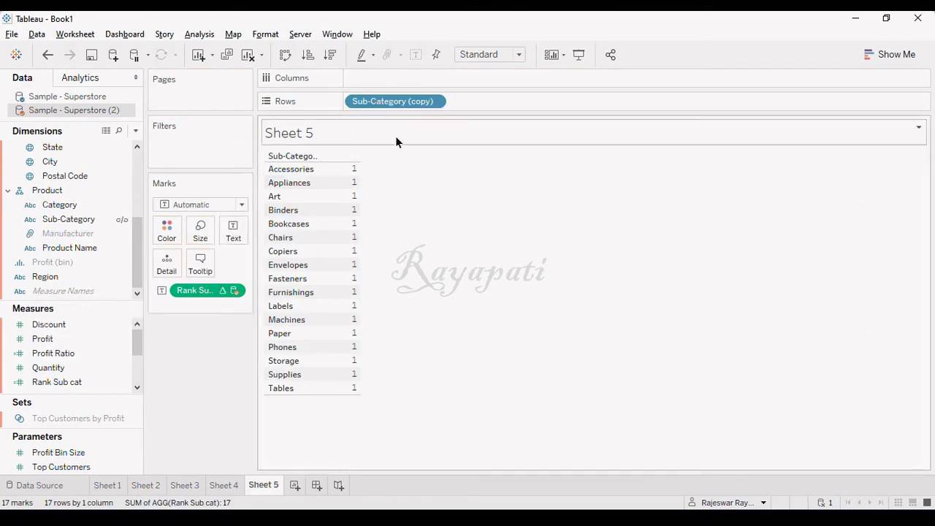
{"action": "left_click", "coordinate": [122, 219]}
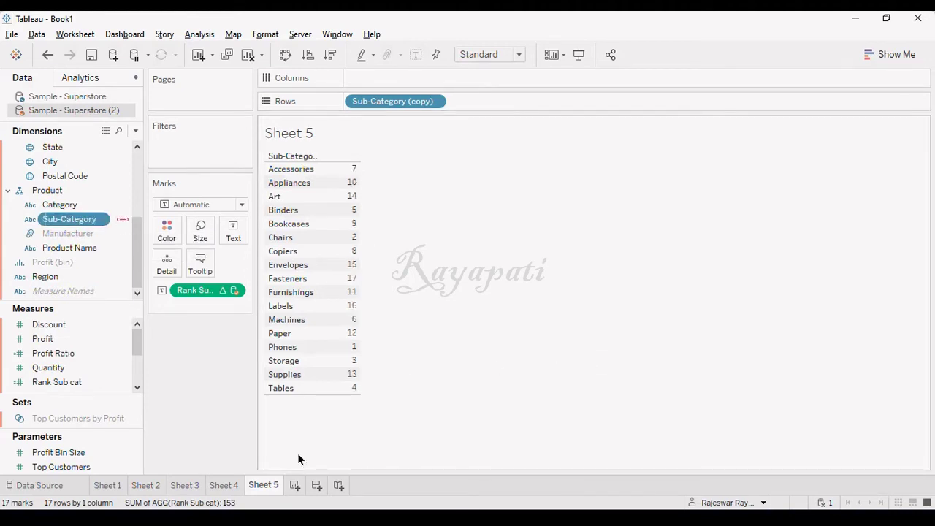
- Alias each Sub-Category (copy) member with its Rank Sub cat number, 1 through 17
{"action": "left_click", "coordinate": [234, 291]}
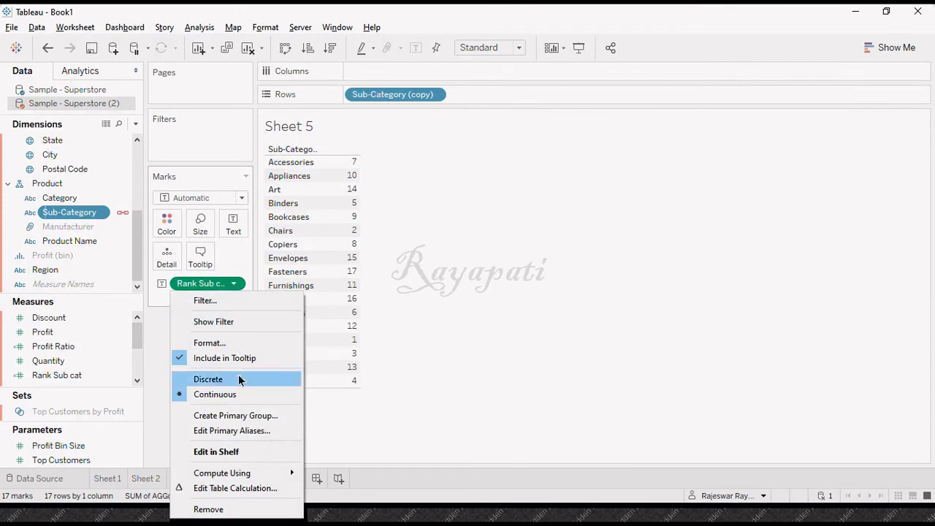
{"action": "left_click", "coordinate": [216, 431]}
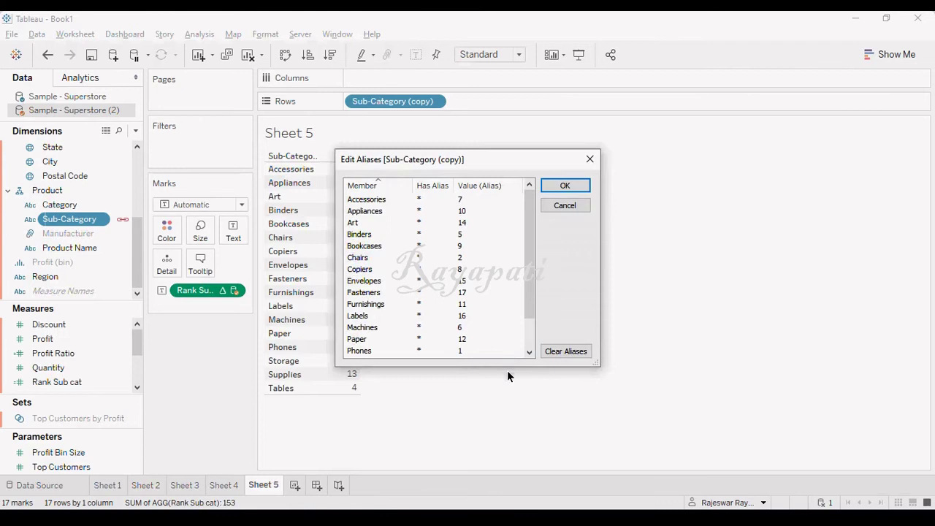
{"action": "left_click", "coordinate": [587, 187]}
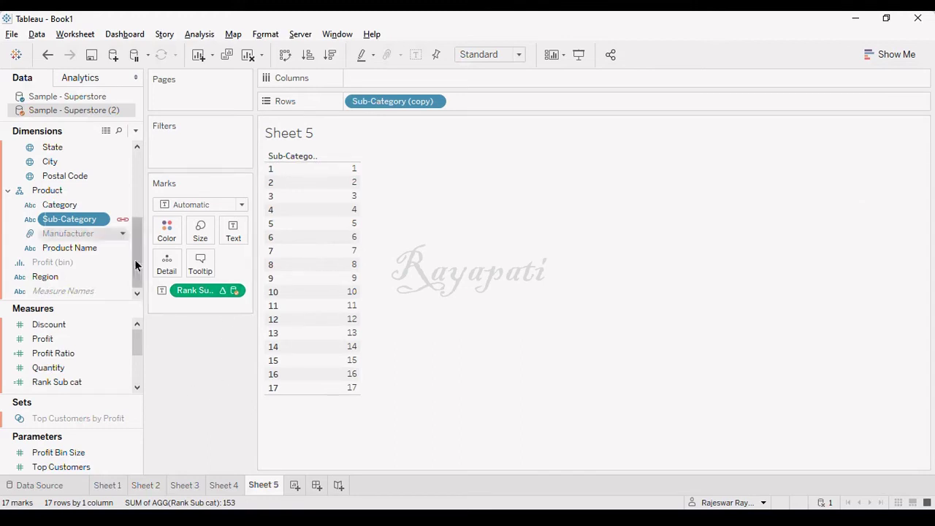
- From Sample - Superstore, add a second Sub-Category (copy) row and a Sales column to Sheet 5
{"action": "left_click", "coordinate": [86, 99]}
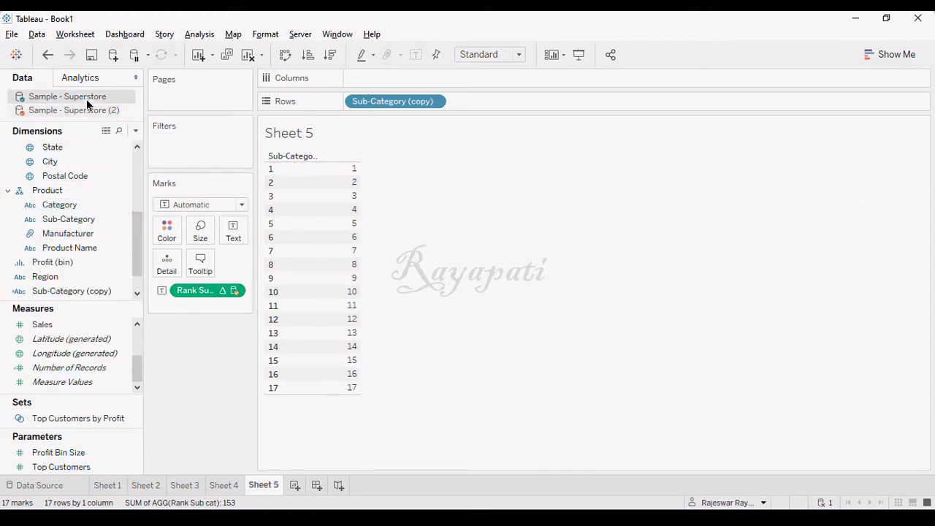
{"action": "left_click", "coordinate": [73, 291]}
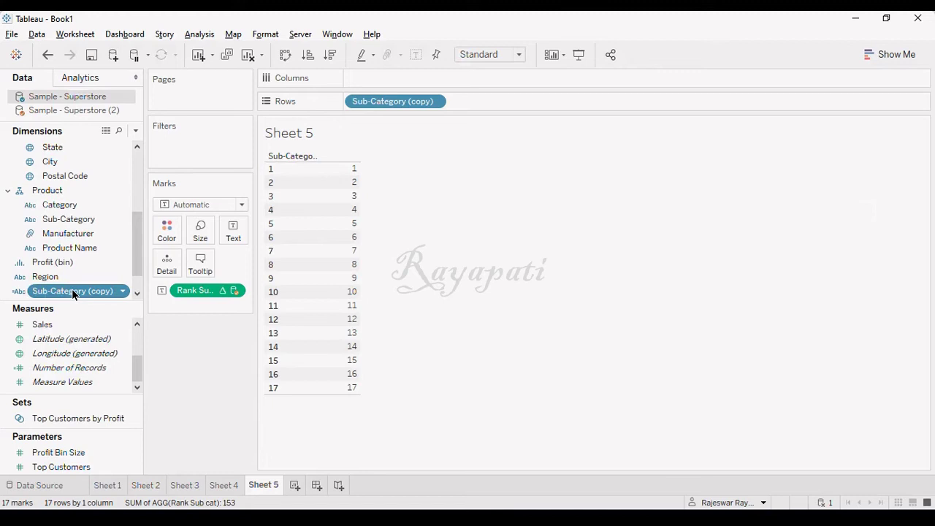
{"action": "left_click_drag", "start_coordinate": [72, 288], "coordinate": [507, 103]}
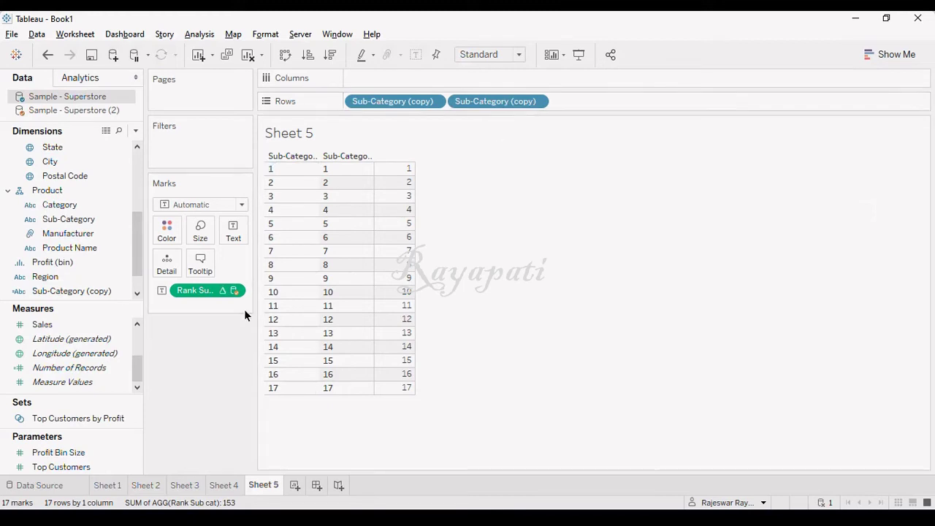
{"action": "left_click_drag", "start_coordinate": [66, 325], "coordinate": [388, 217]}
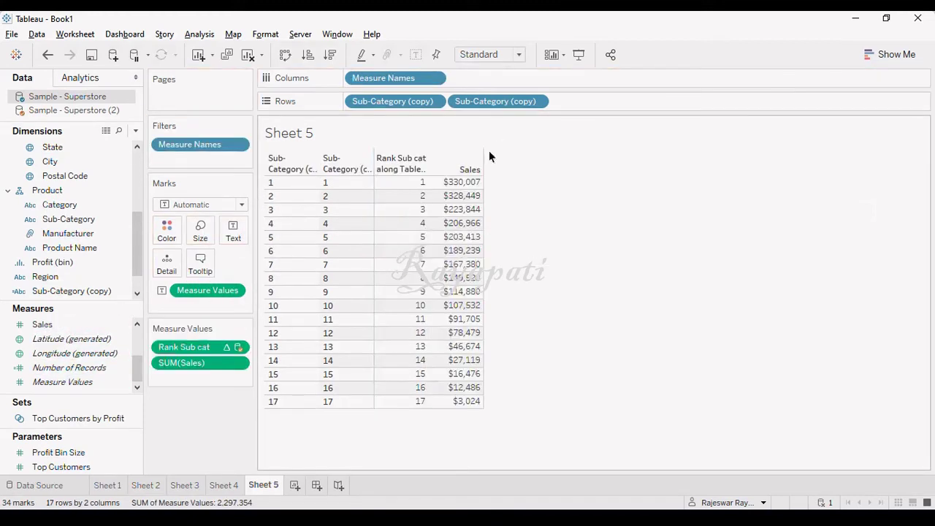
- Convert Sheet 5's Sales column into a Rank table calculation, 1.00 through 17.00
{"action": "left_click", "coordinate": [235, 364]}
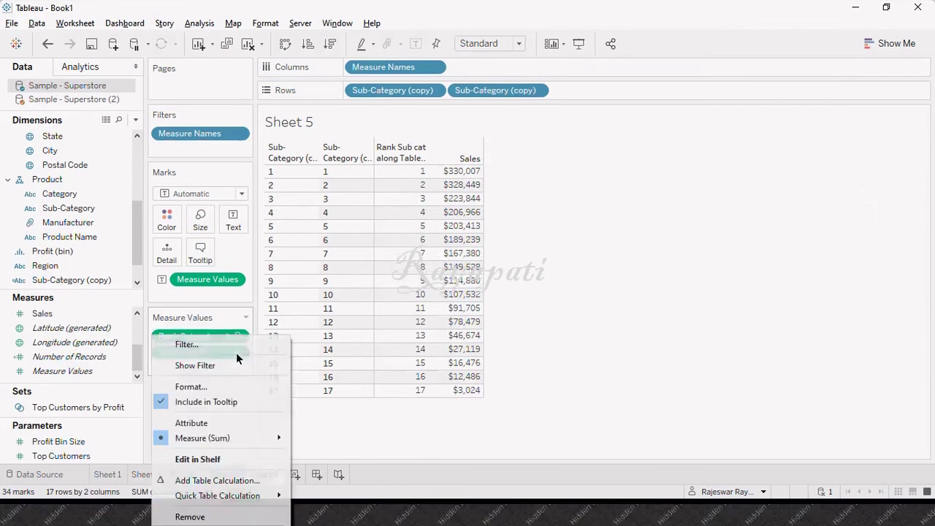
{"action": "left_click", "coordinate": [241, 480]}
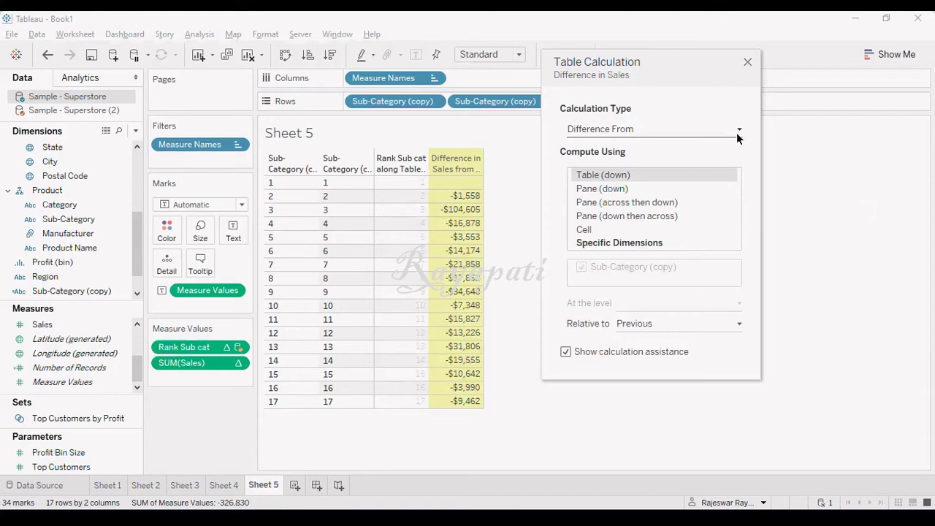
{"action": "left_click", "coordinate": [738, 132]}
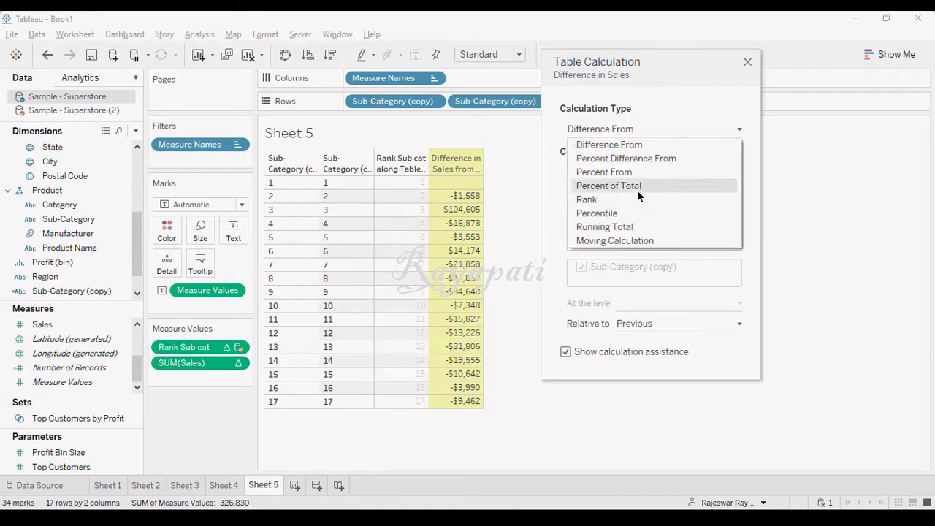
{"action": "left_click", "coordinate": [633, 198]}
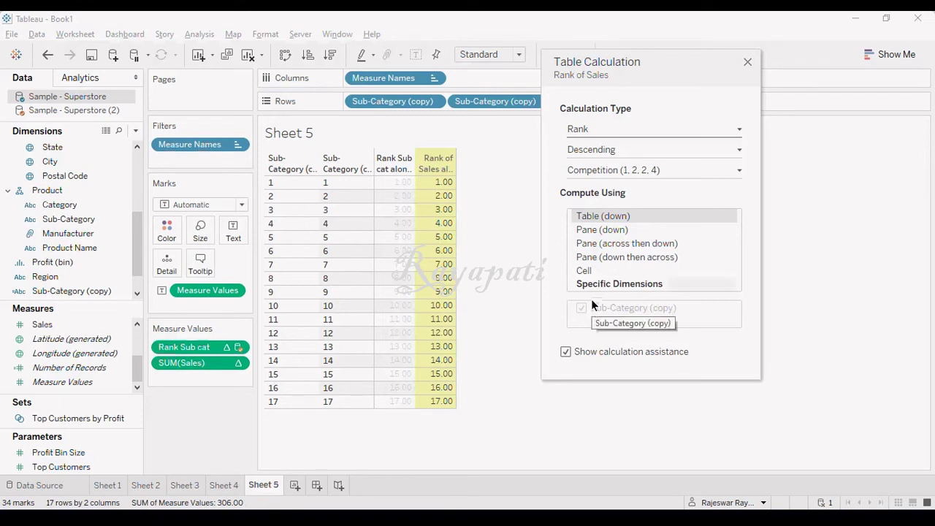
{"action": "left_click", "coordinate": [747, 61]}
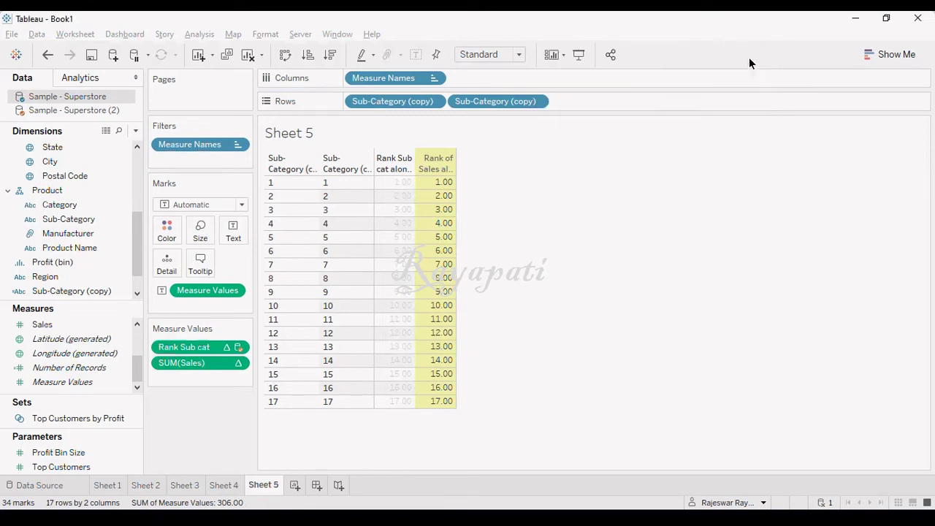
{"action": "mouse_move", "coordinate": [434, 235]}
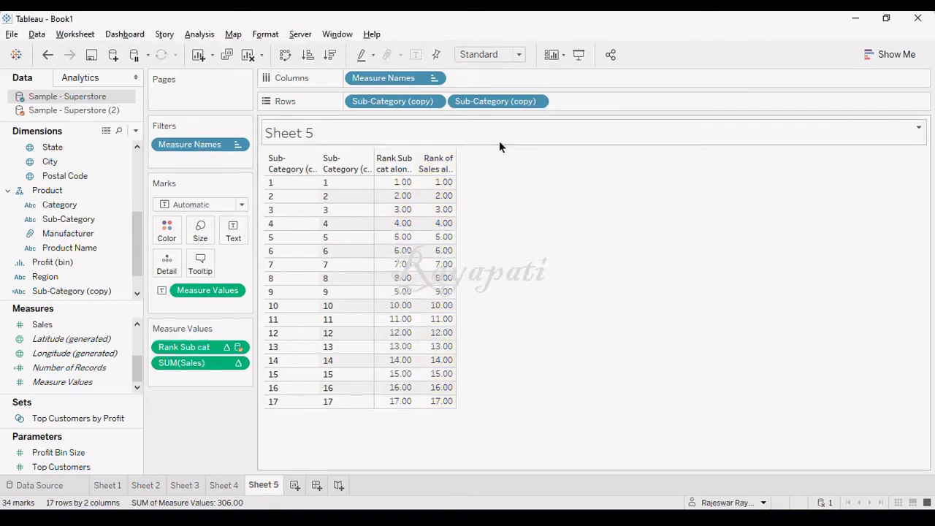
- Show a Sub-Category filter card on Sheet 5 and keep only Accessories, Appliances and Art
{"action": "left_click_drag", "start_coordinate": [81, 222], "coordinate": [175, 162]}
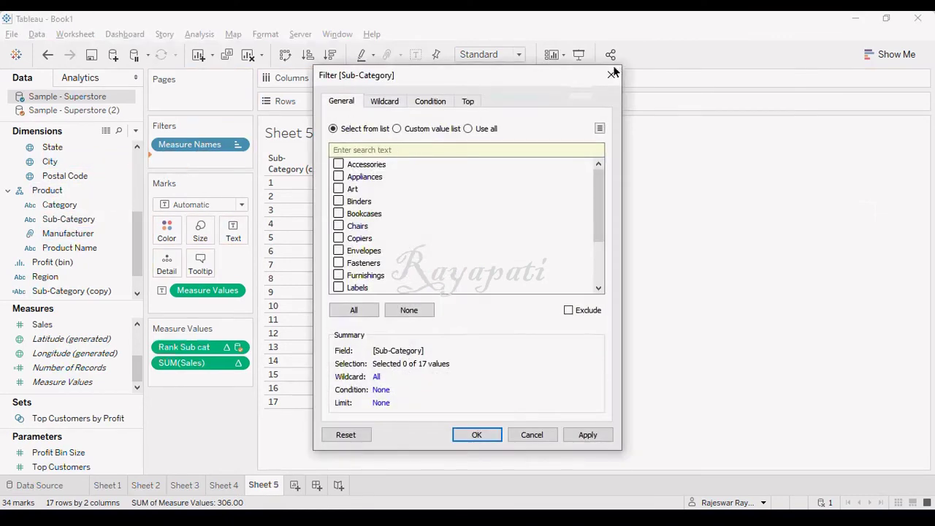
{"action": "left_click", "coordinate": [611, 70]}
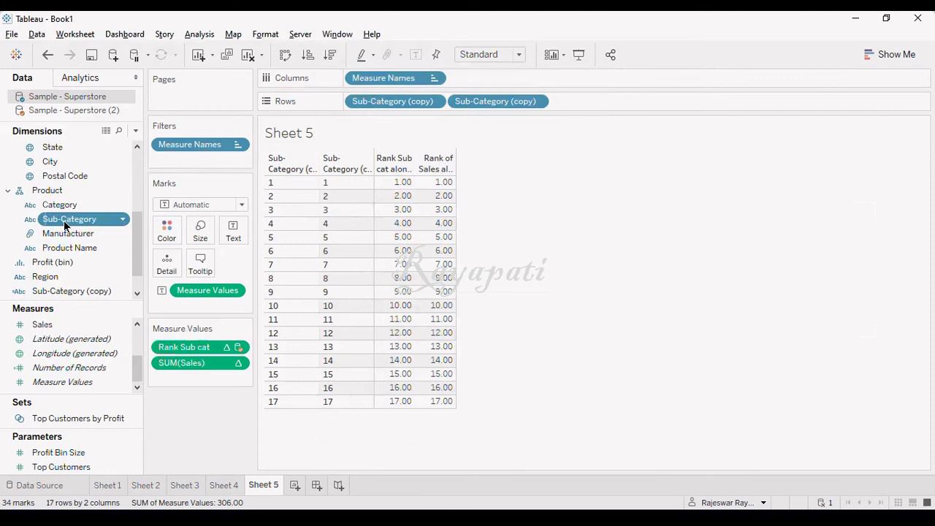
{"action": "right_click", "coordinate": [65, 220]}
{"action": "left_click", "coordinate": [279, 174]}
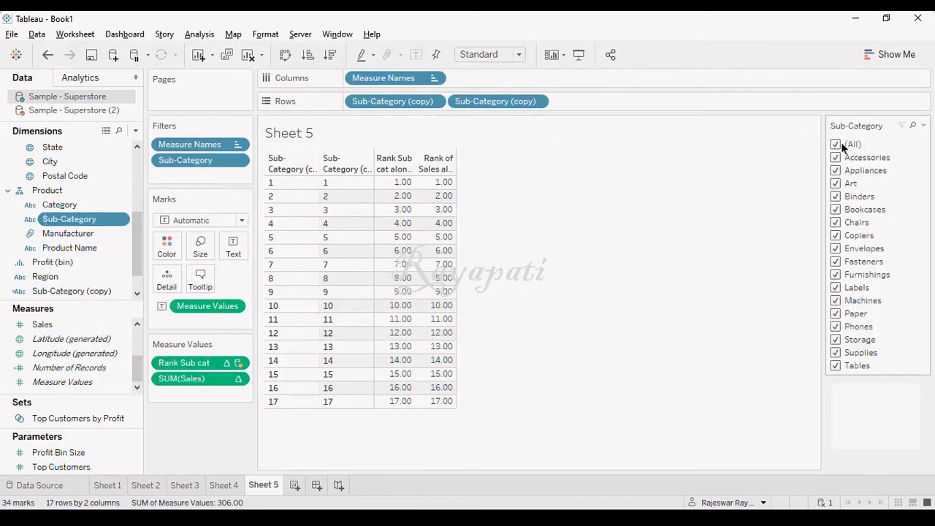
{"action": "left_click", "coordinate": [837, 144]}
{"action": "left_click", "coordinate": [835, 158]}
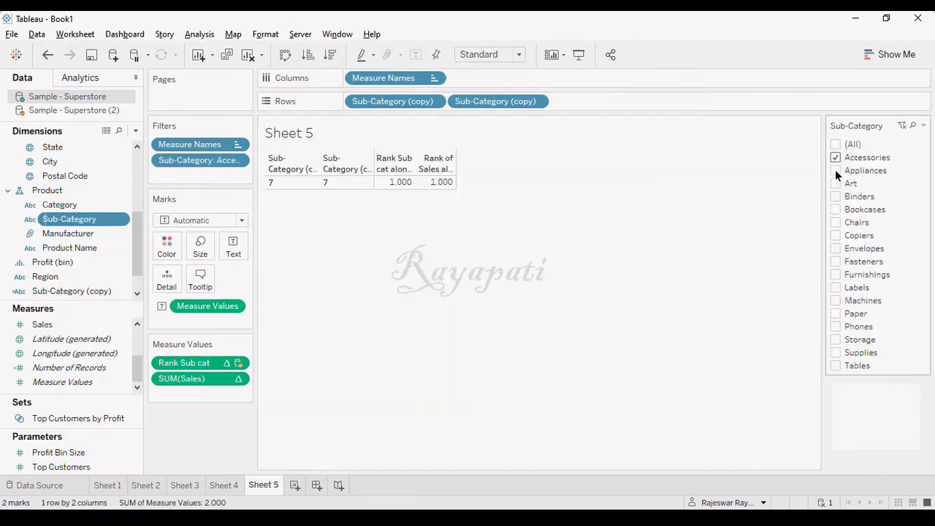
{"action": "left_click", "coordinate": [834, 170]}
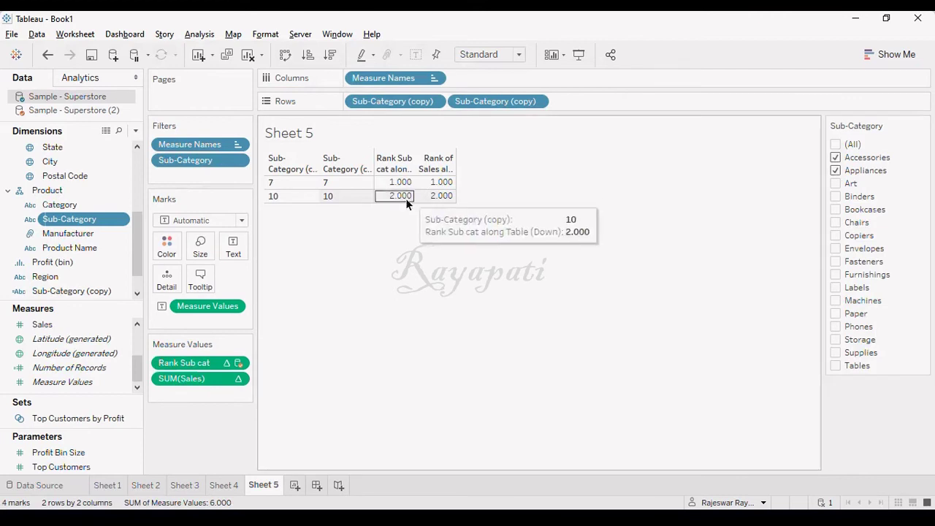
{"action": "left_click", "coordinate": [837, 182]}
- Swap the first Rows pill for Sub-Category, add Binders, Bookcases, Chairs and Copiers, then show Sheet 4
{"action": "left_click_drag", "start_coordinate": [397, 95], "coordinate": [187, 438]}
{"action": "left_click_drag", "start_coordinate": [68, 218], "coordinate": [352, 101]}
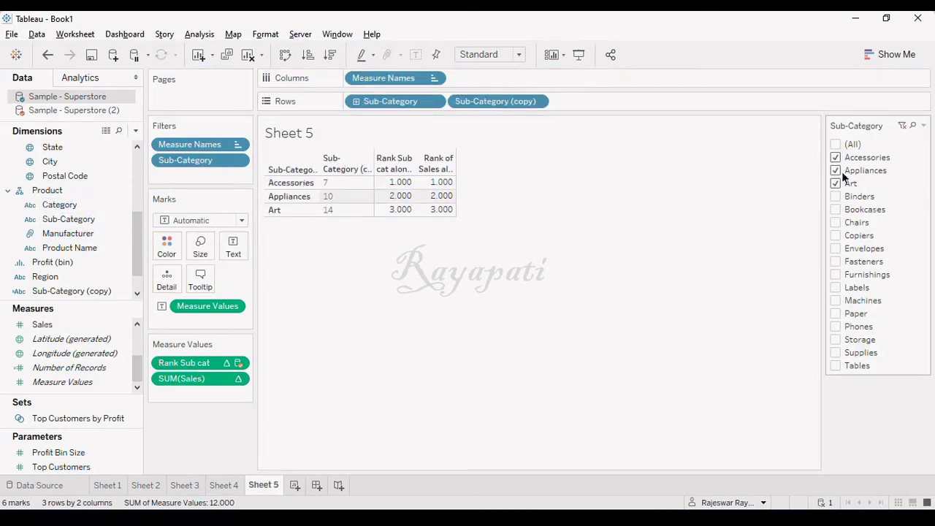
{"action": "left_click", "coordinate": [836, 195]}
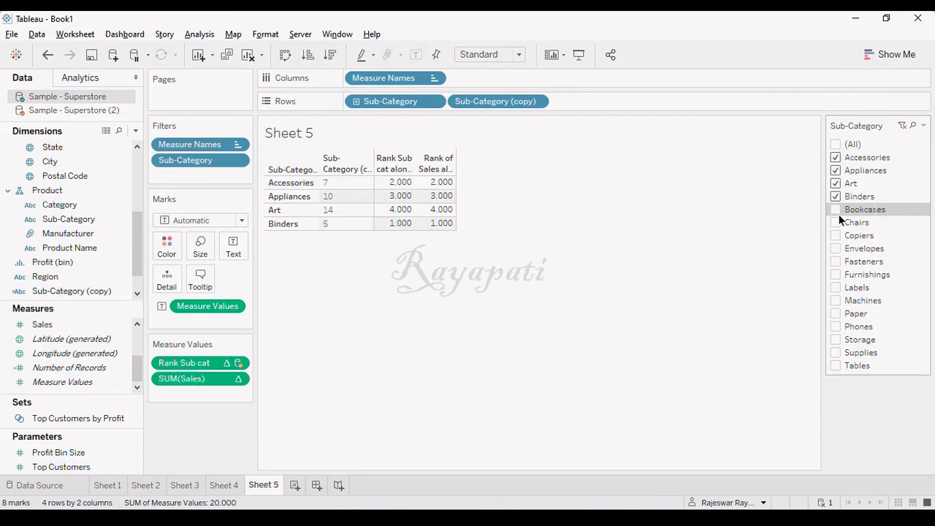
{"action": "left_click", "coordinate": [836, 211]}
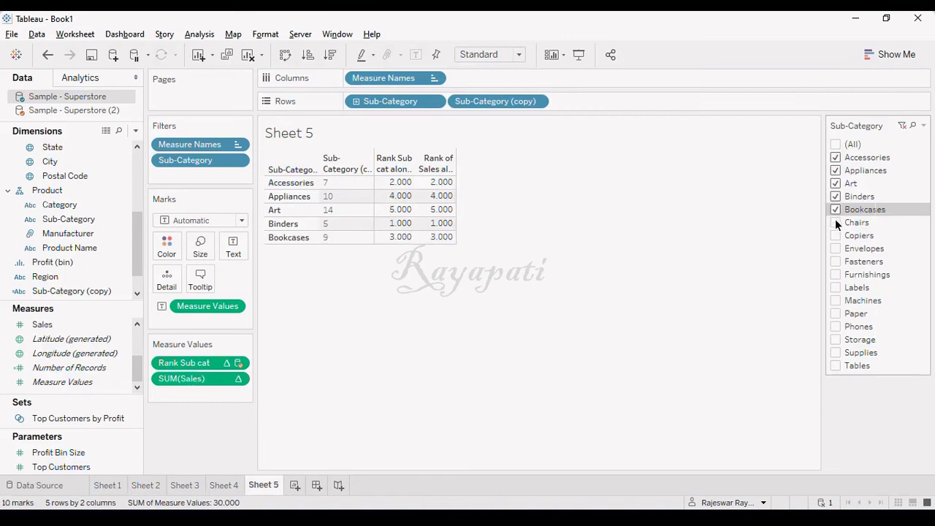
{"action": "left_click", "coordinate": [835, 223]}
{"action": "left_click", "coordinate": [835, 235]}
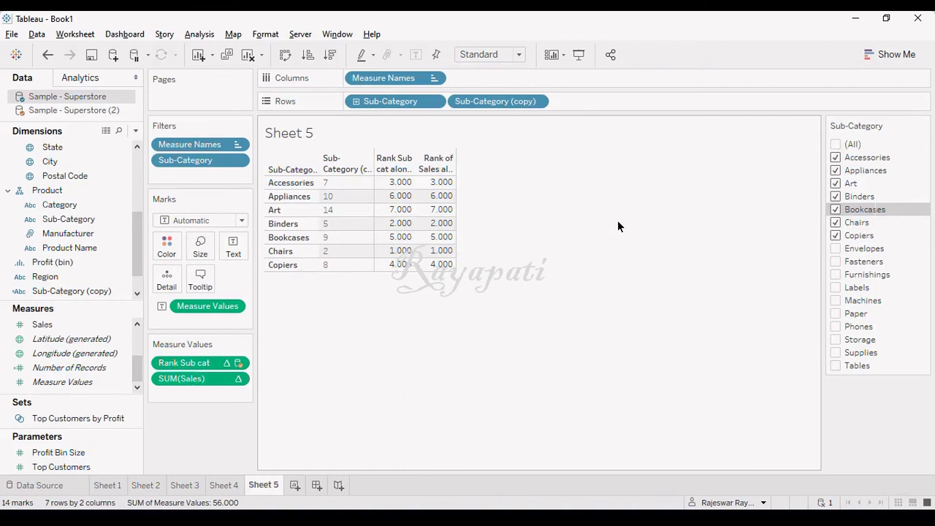
{"action": "left_click", "coordinate": [81, 108]}
{"action": "left_click", "coordinate": [223, 485]}
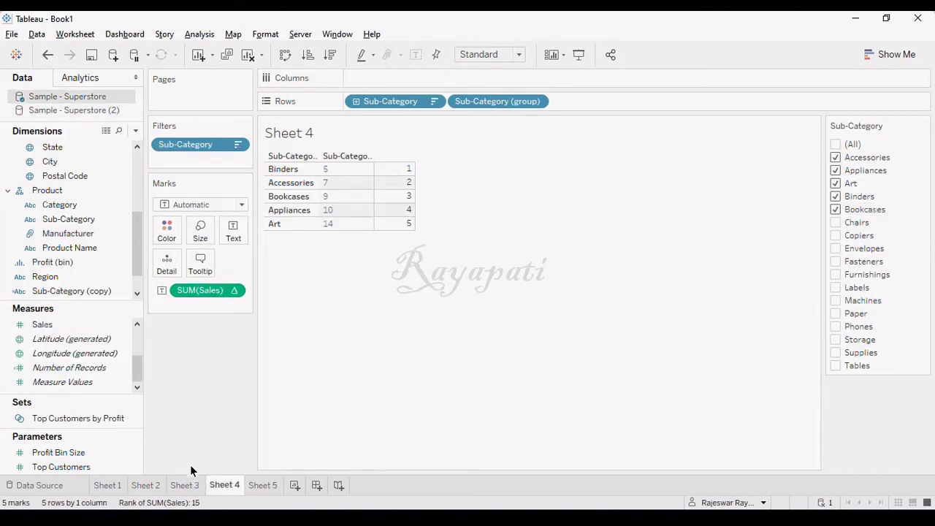
- Return to Sheet 3, listing all 17 sub-categories with their unfiltered Rank Sub cat values
{"action": "left_click", "coordinate": [186, 484]}
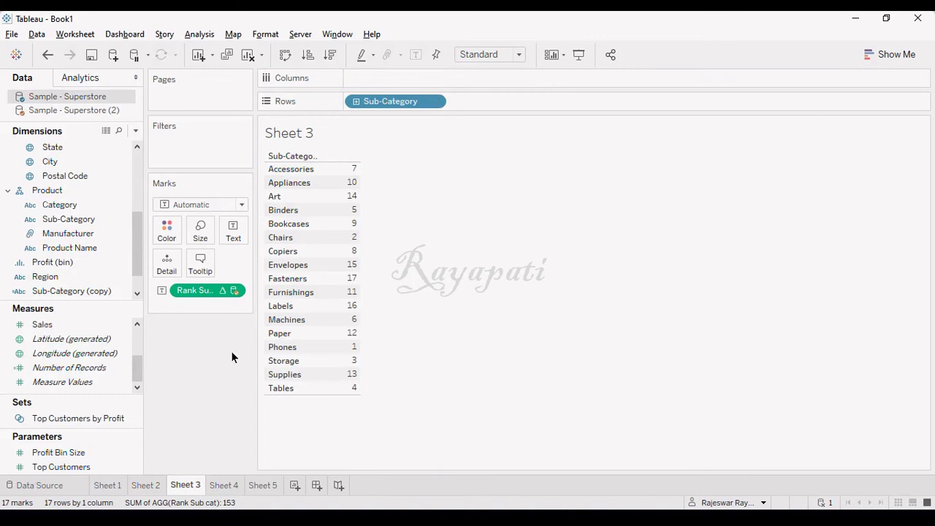